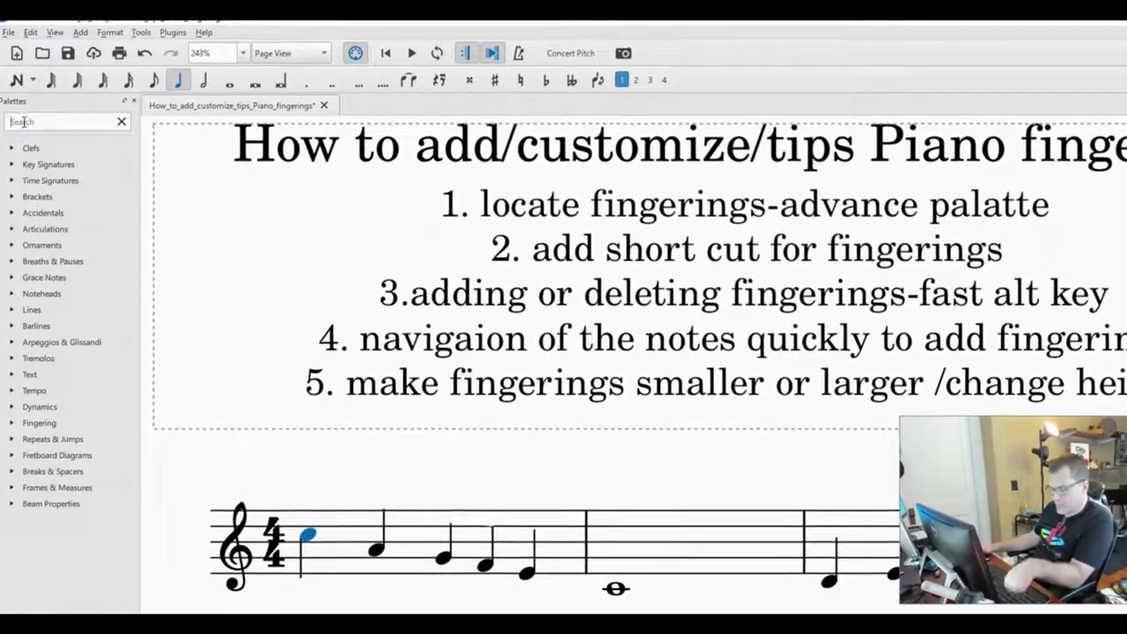
Step: Expand the Fingering palette and put fingering 1 on the first note
{"action": "type", "text": "f"}
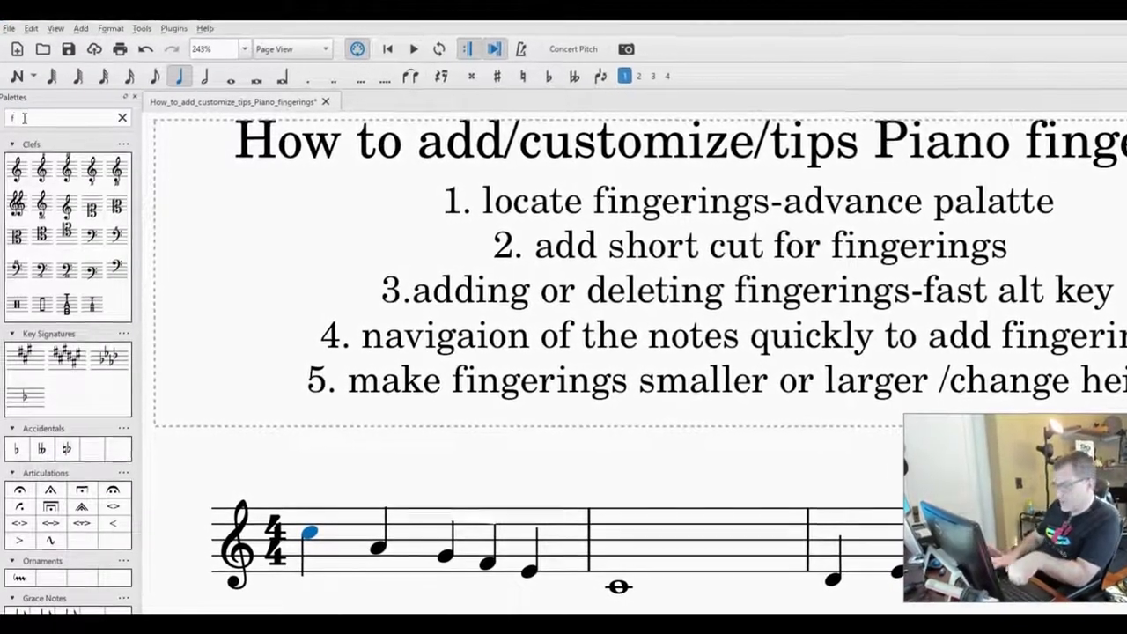
{"action": "key", "text": "BackSpace"}
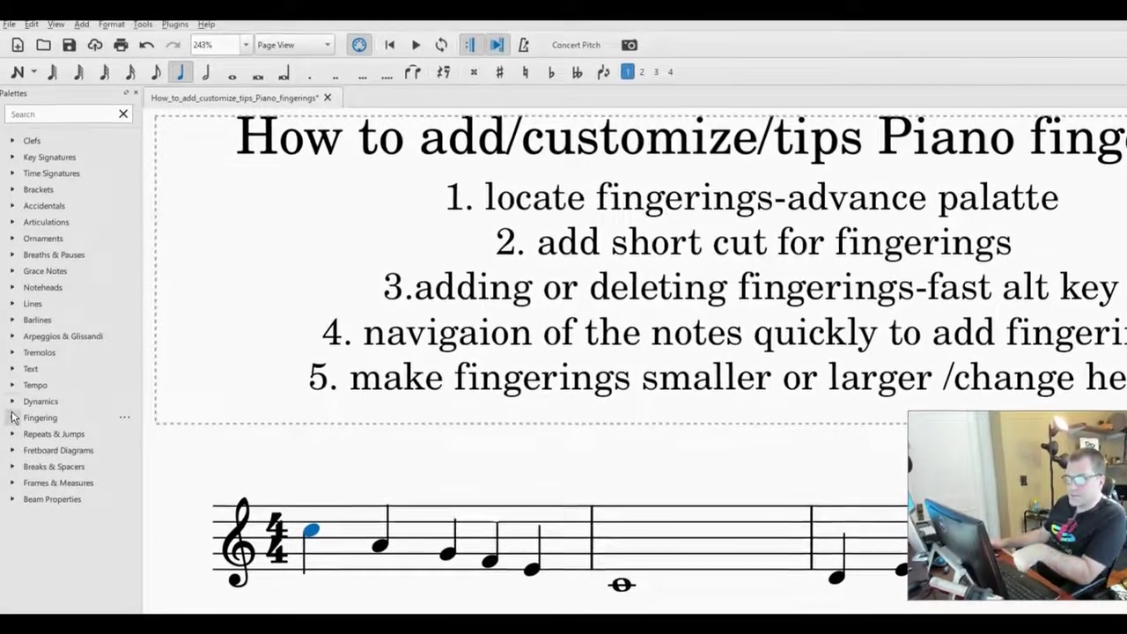
{"action": "left_click", "coordinate": [12, 419]}
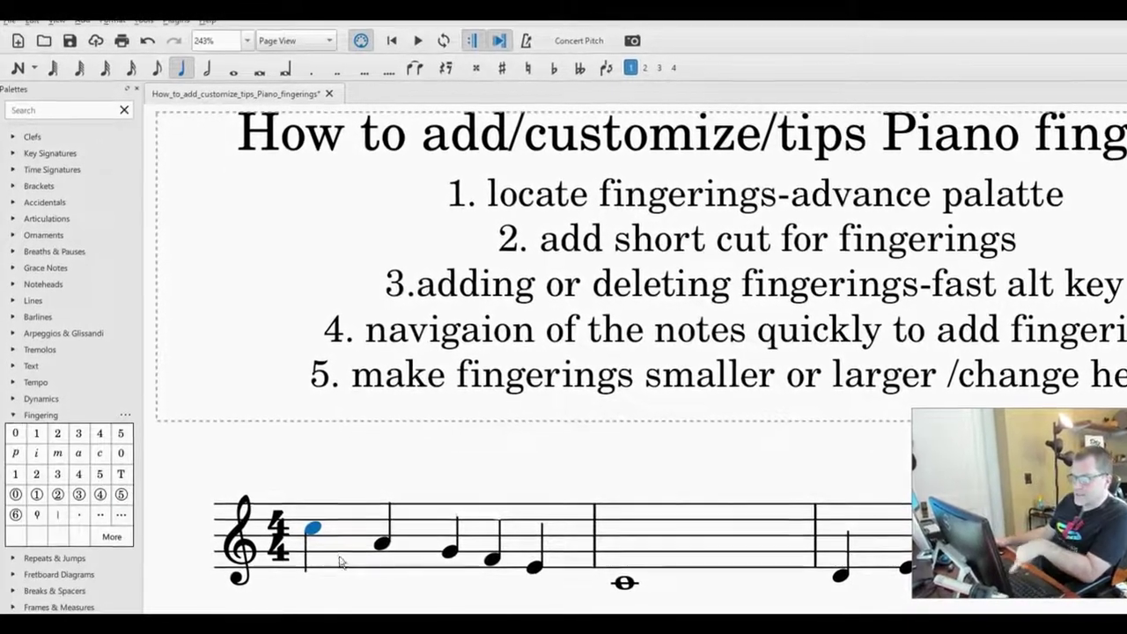
{"action": "left_click", "coordinate": [39, 429]}
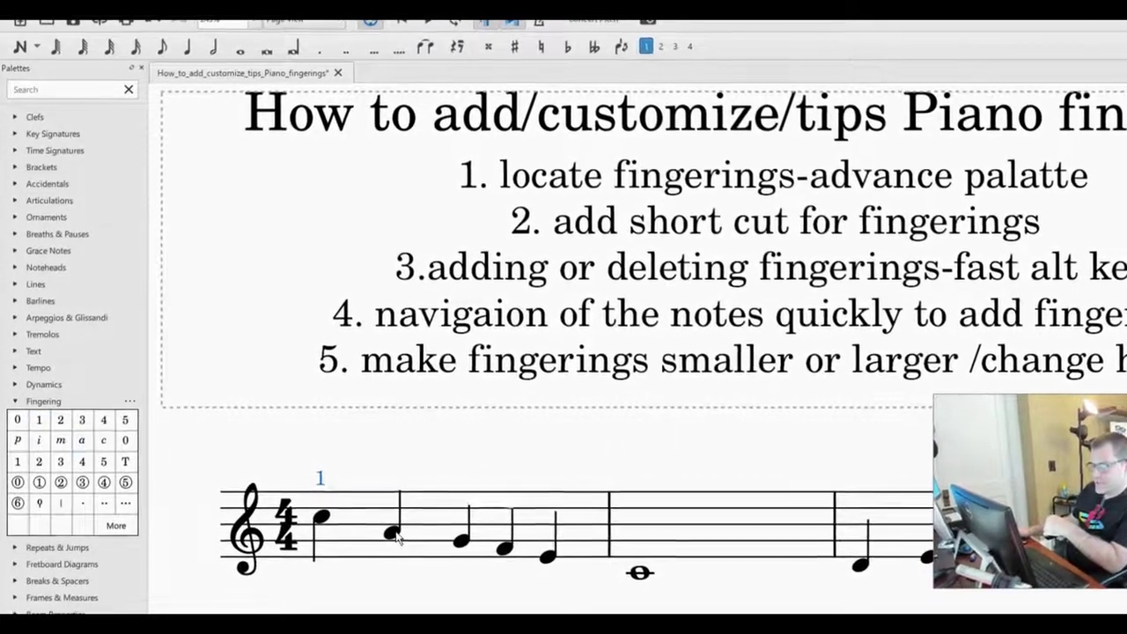
Step: Add a circled 2 above bar 1's second note, then clear the selection
{"action": "left_click", "coordinate": [391, 531]}
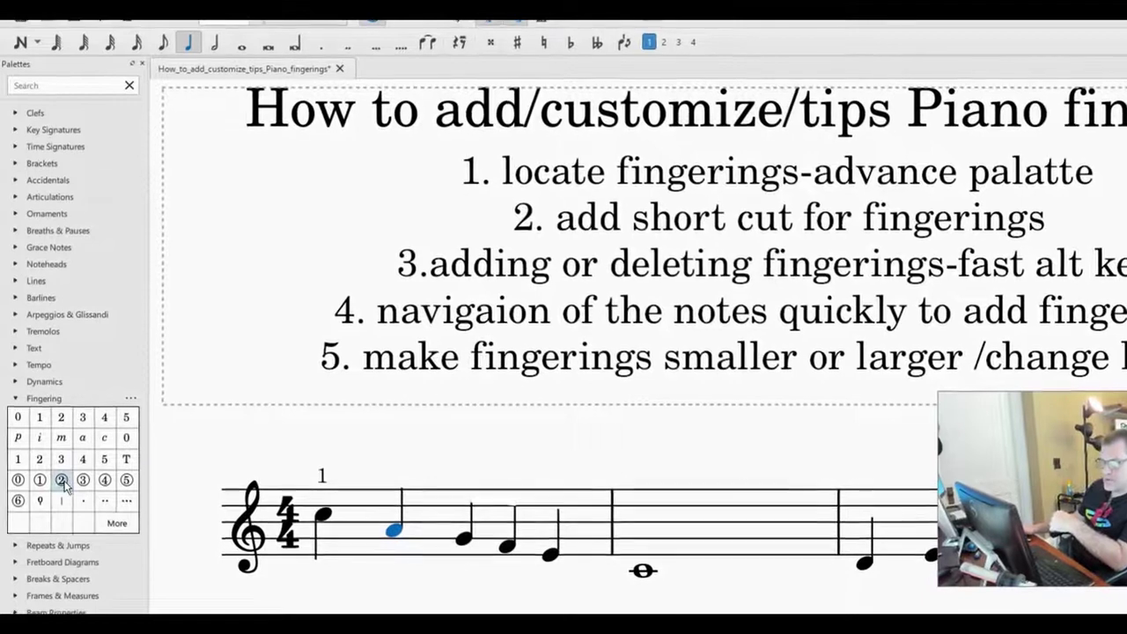
{"action": "left_click", "coordinate": [62, 479]}
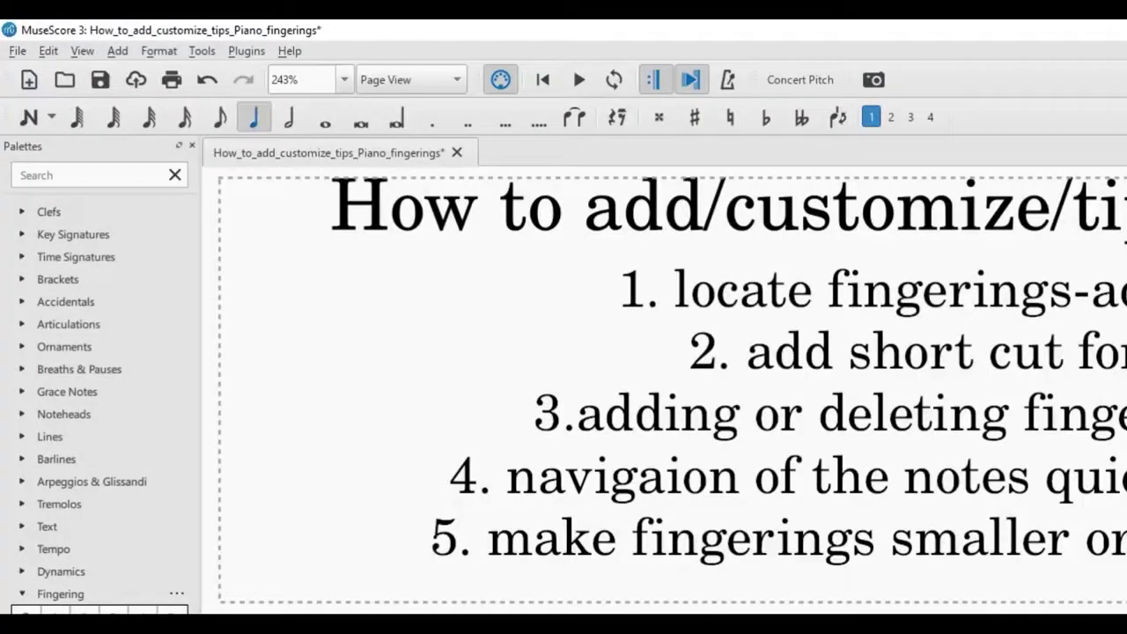
{"action": "key", "text": "Escape"}
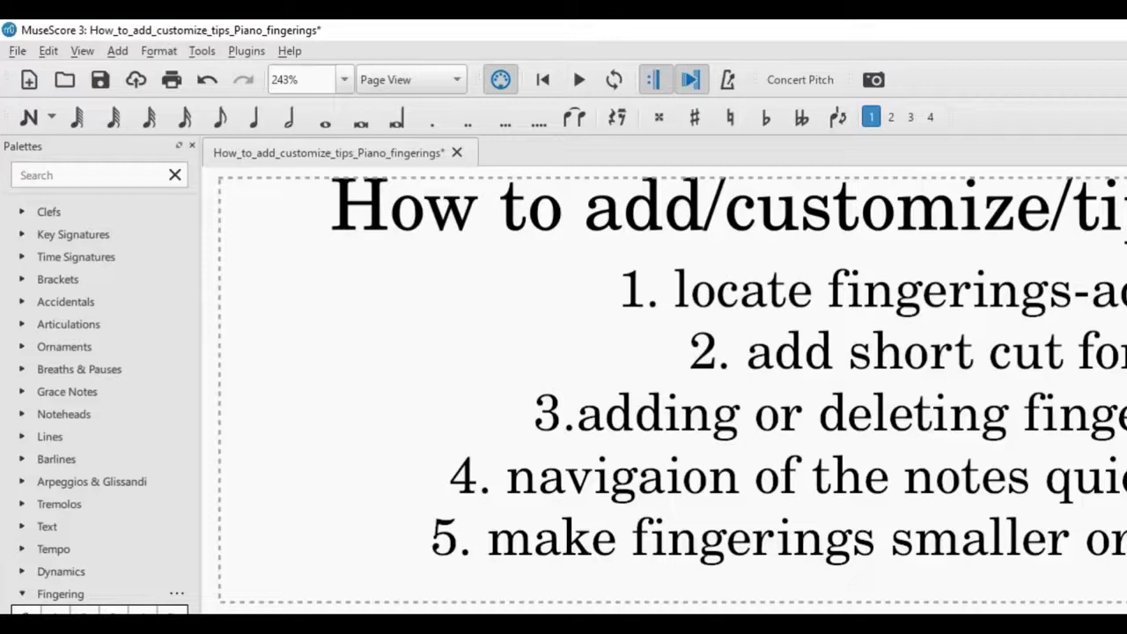
{"action": "key", "text": "ctrl+Home"}
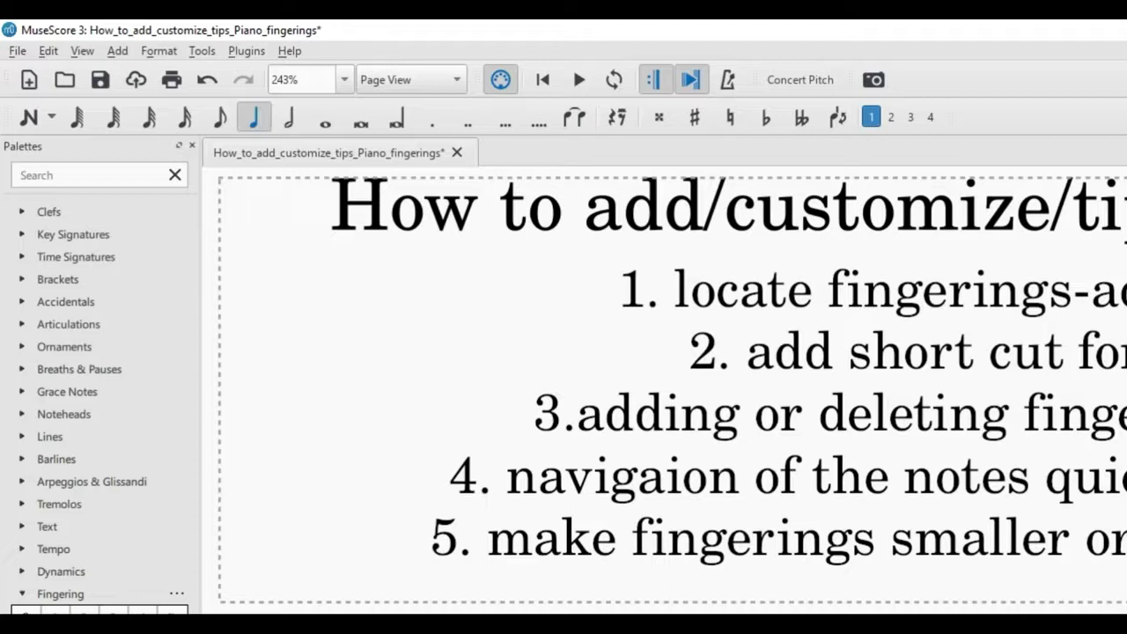
Step: In Preferences' shortcuts, filter for 'fingering' and clear the Add fingering shortcut
{"action": "left_click", "coordinate": [54, 56]}
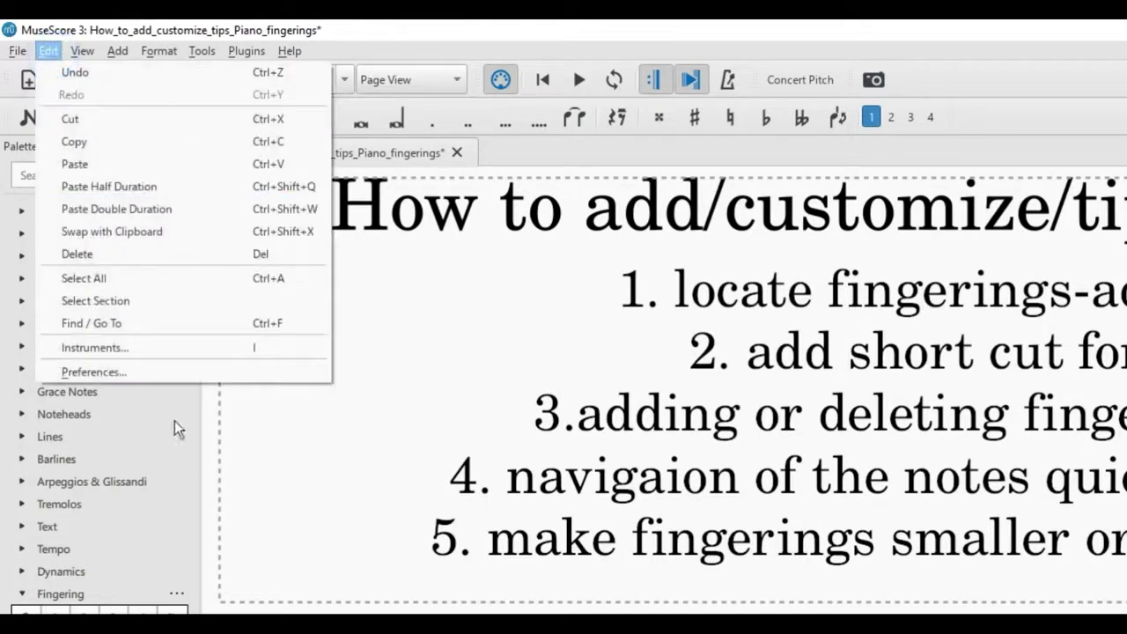
{"action": "left_click", "coordinate": [183, 376]}
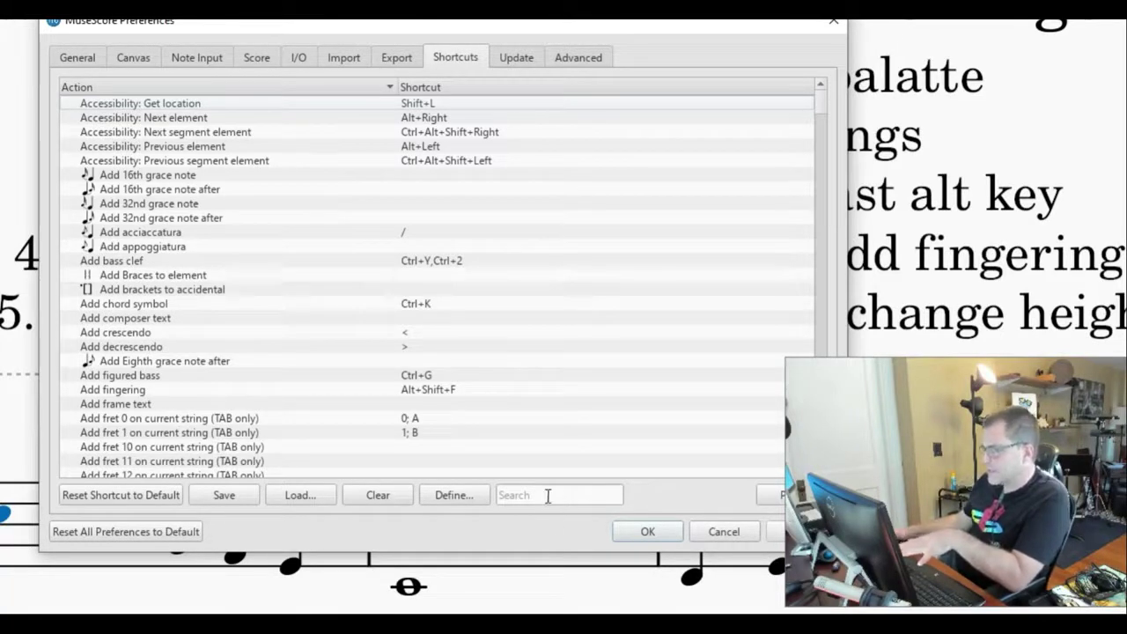
{"action": "left_click", "coordinate": [548, 495]}
{"action": "type", "text": "fing"}
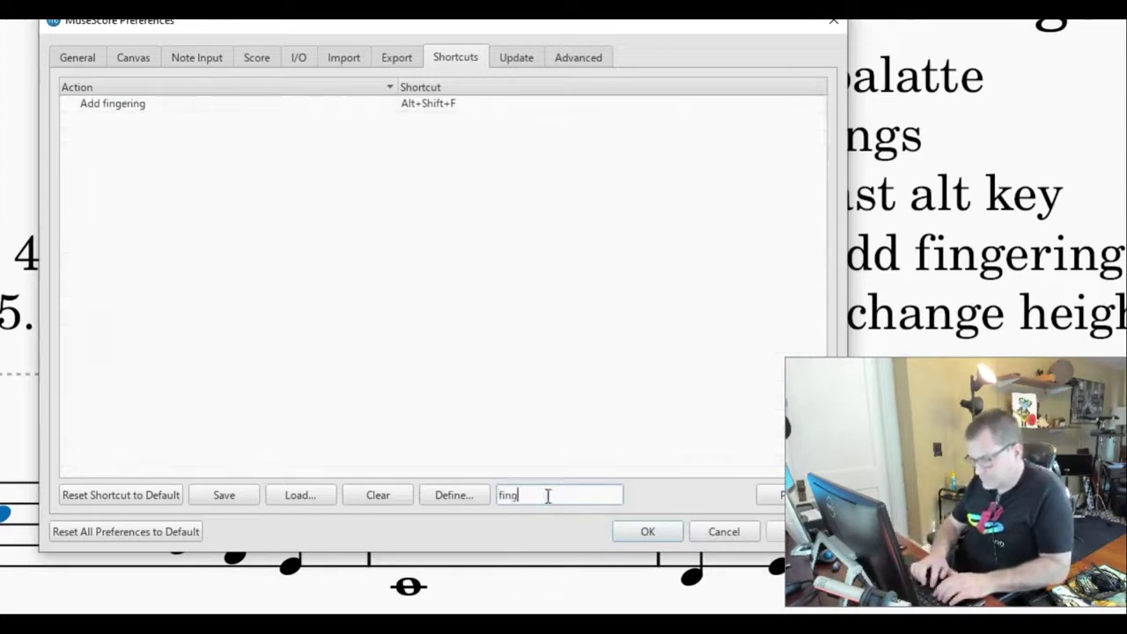
{"action": "type", "text": "ering"}
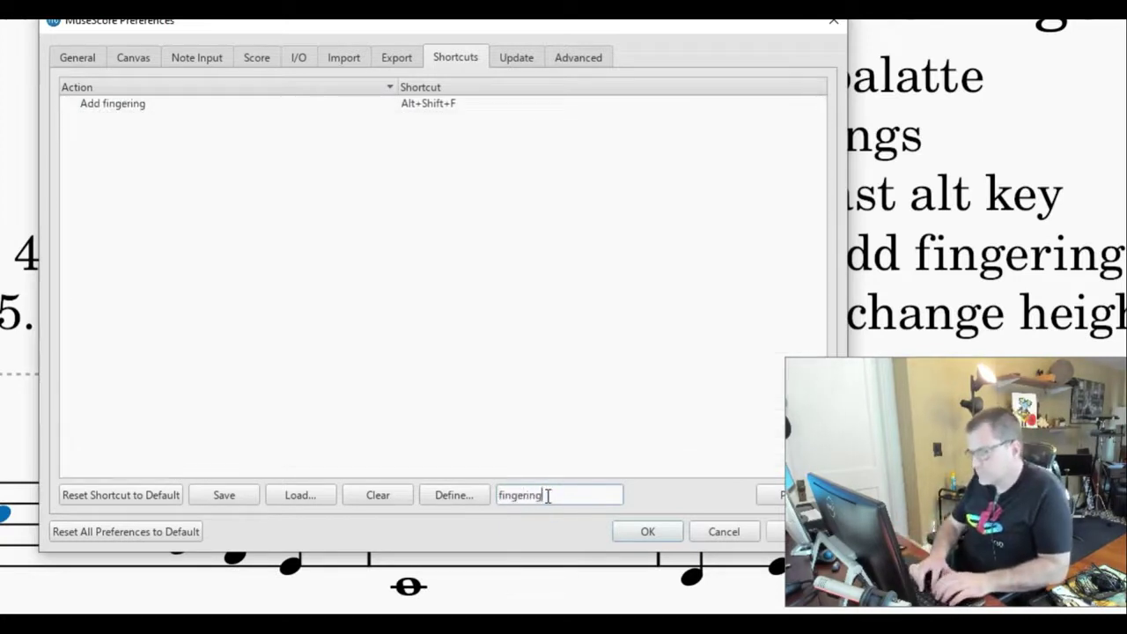
{"action": "left_click", "coordinate": [430, 108]}
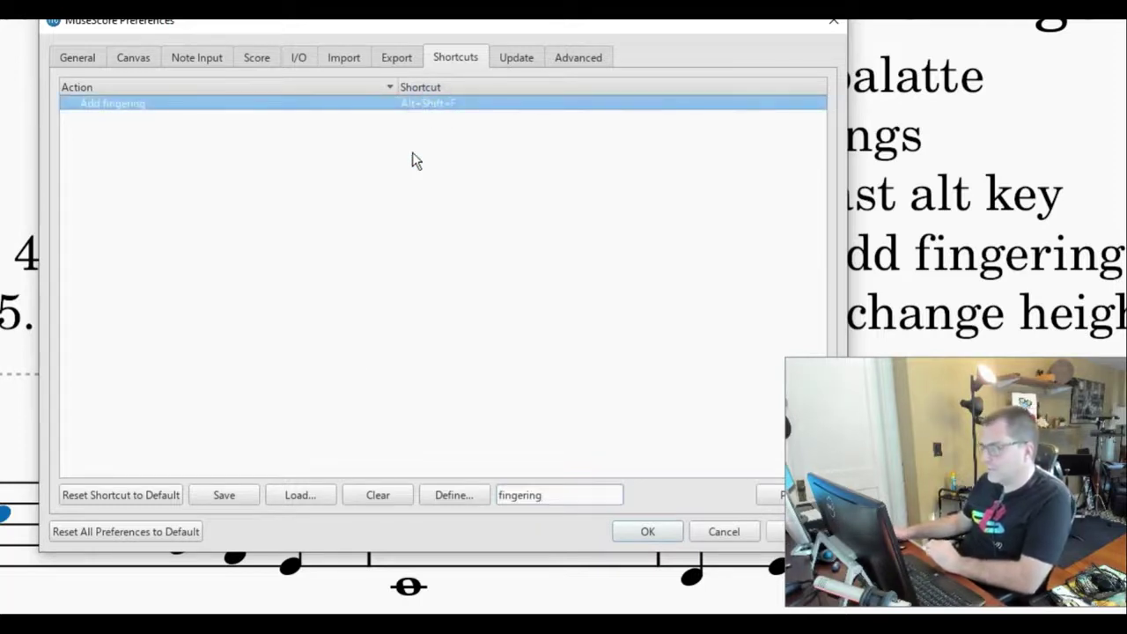
{"action": "left_click", "coordinate": [378, 498]}
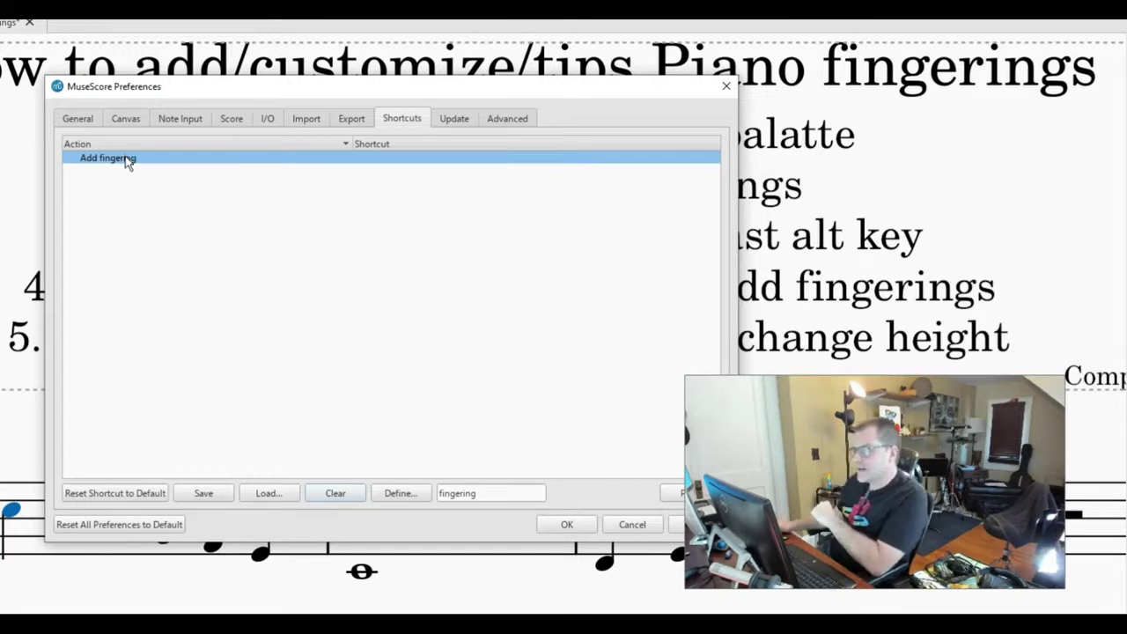
Step: Assign Alt+Shift+F as the new Add fingering shortcut and move Preferences aside
{"action": "left_click", "coordinate": [125, 158]}
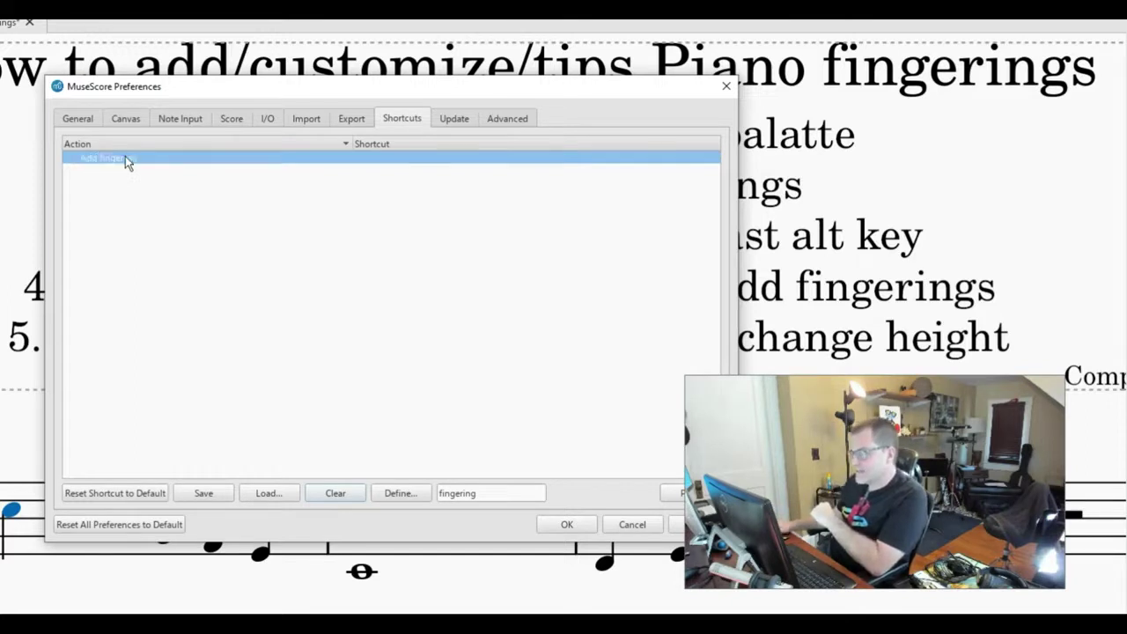
{"action": "left_click", "coordinate": [396, 495]}
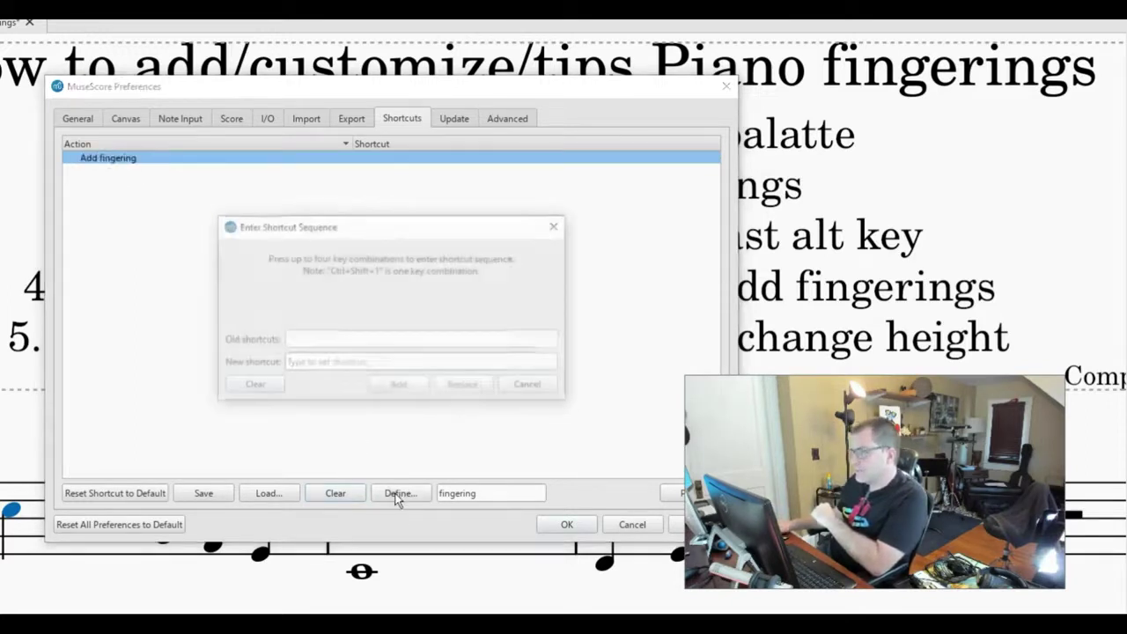
{"action": "left_click", "coordinate": [352, 366]}
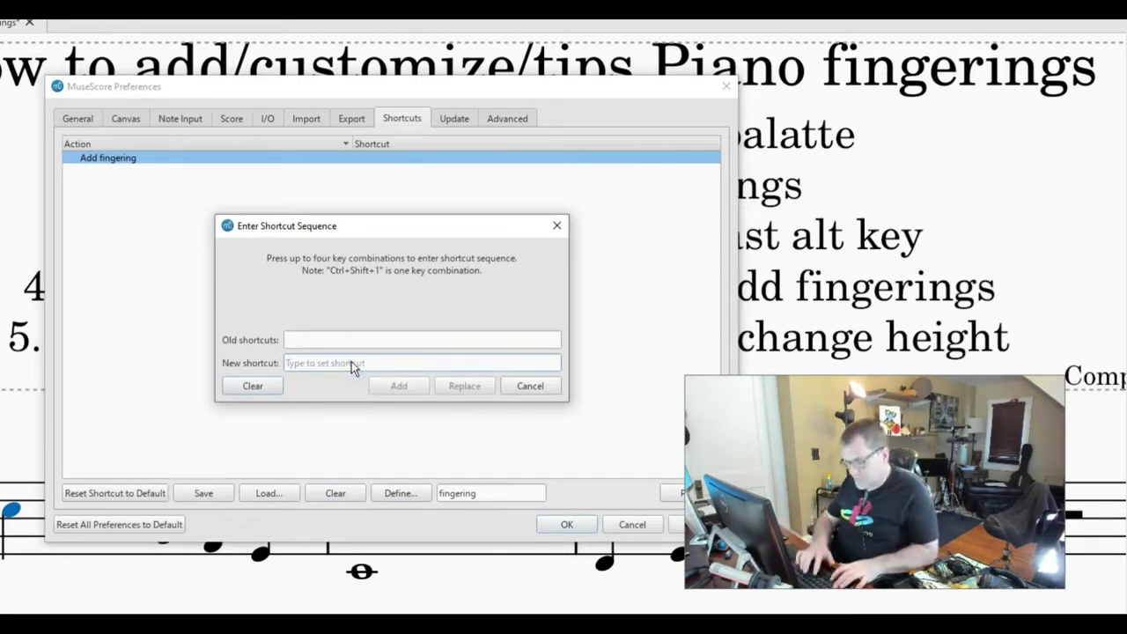
{"action": "key", "text": "alt+shift+f"}
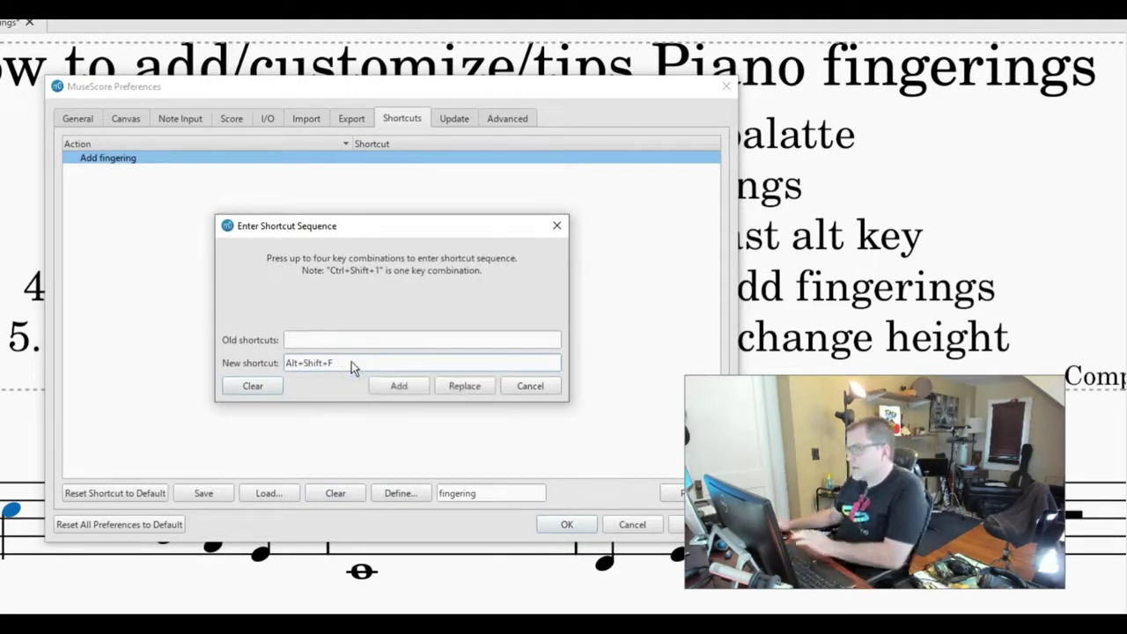
{"action": "left_click", "coordinate": [389, 387]}
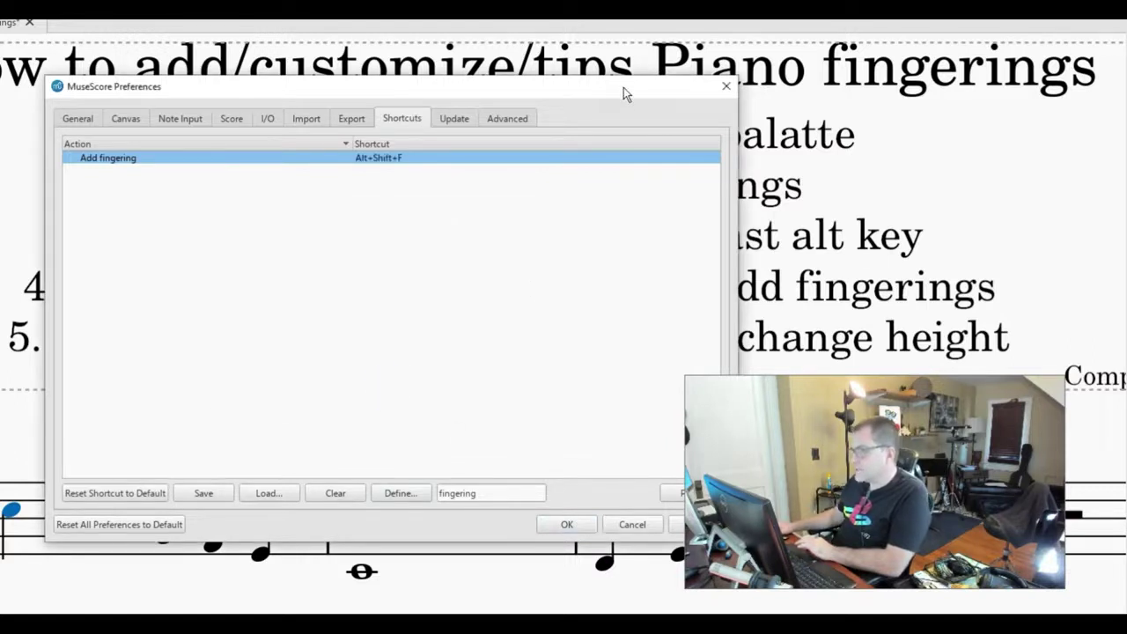
{"action": "left_click_drag", "start_coordinate": [624, 87], "coordinate": [494, 80]}
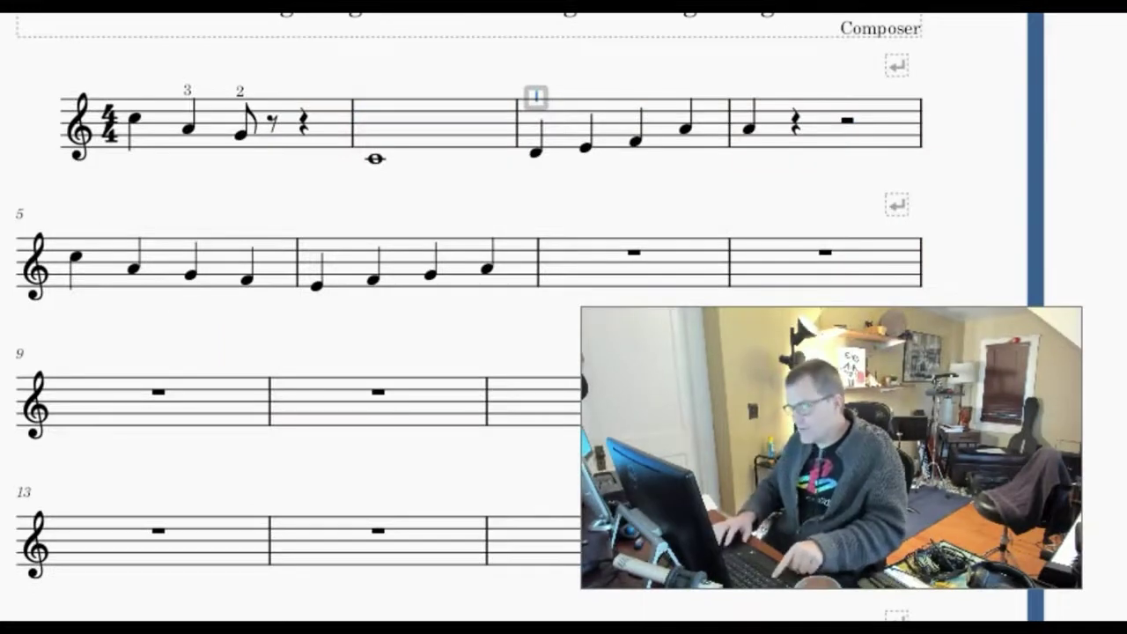
Step: Step back to the first note and change its fingering to 5
{"action": "key", "text": "shift+space"}
{"action": "key", "text": "shift+space"}
{"action": "key", "text": "shift+space"}
{"action": "key", "text": "shift+space"}
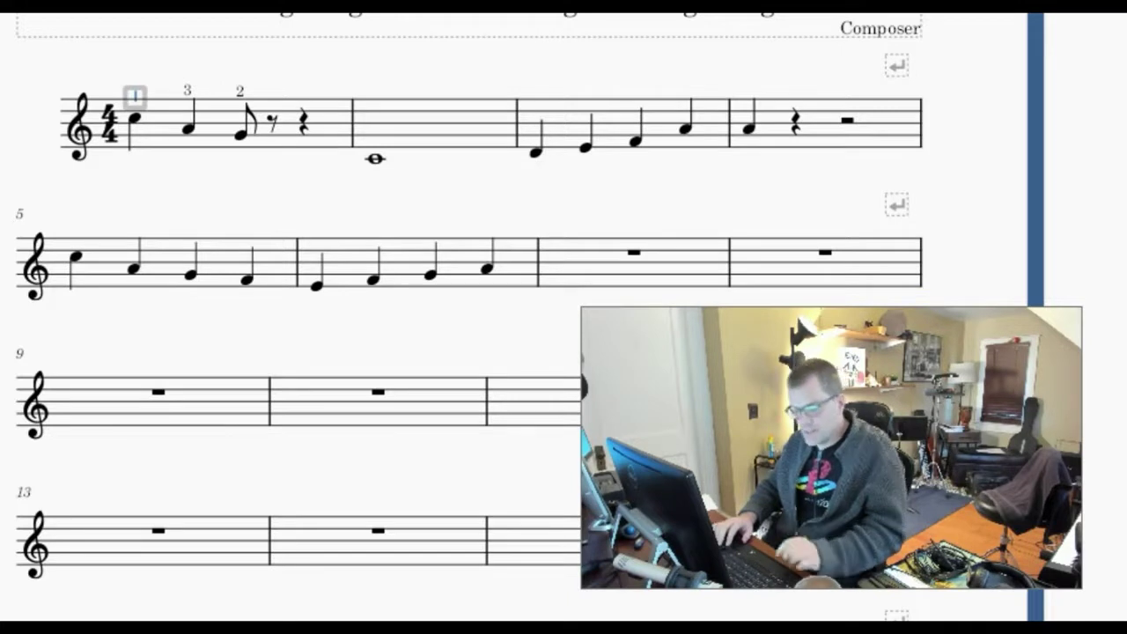
{"action": "type", "text": "5"}
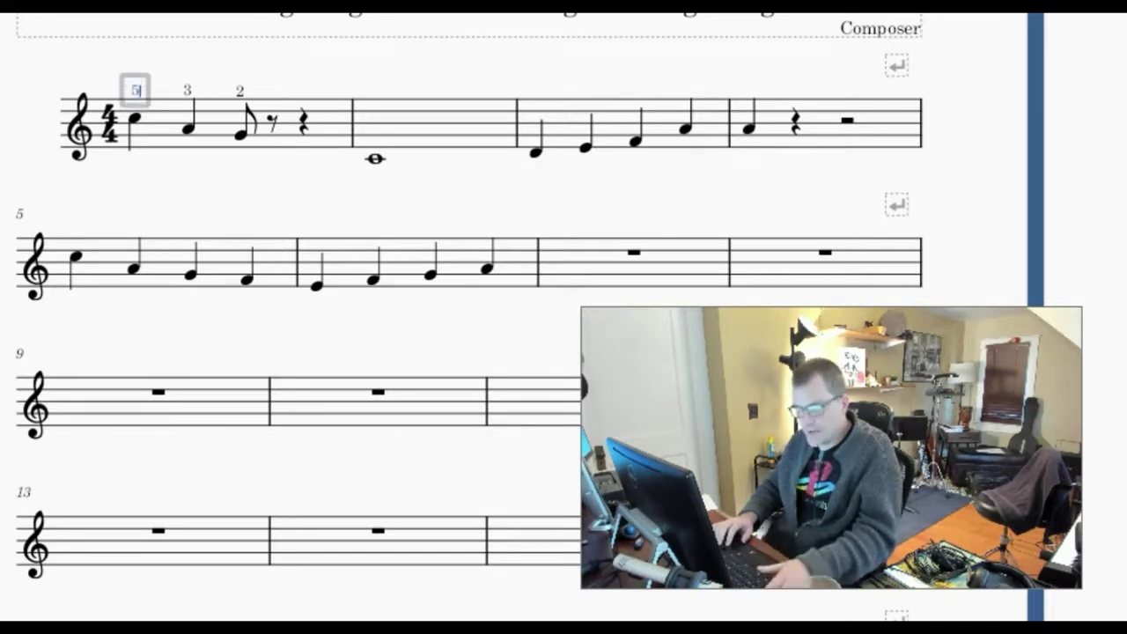
{"action": "key", "text": "Escape"}
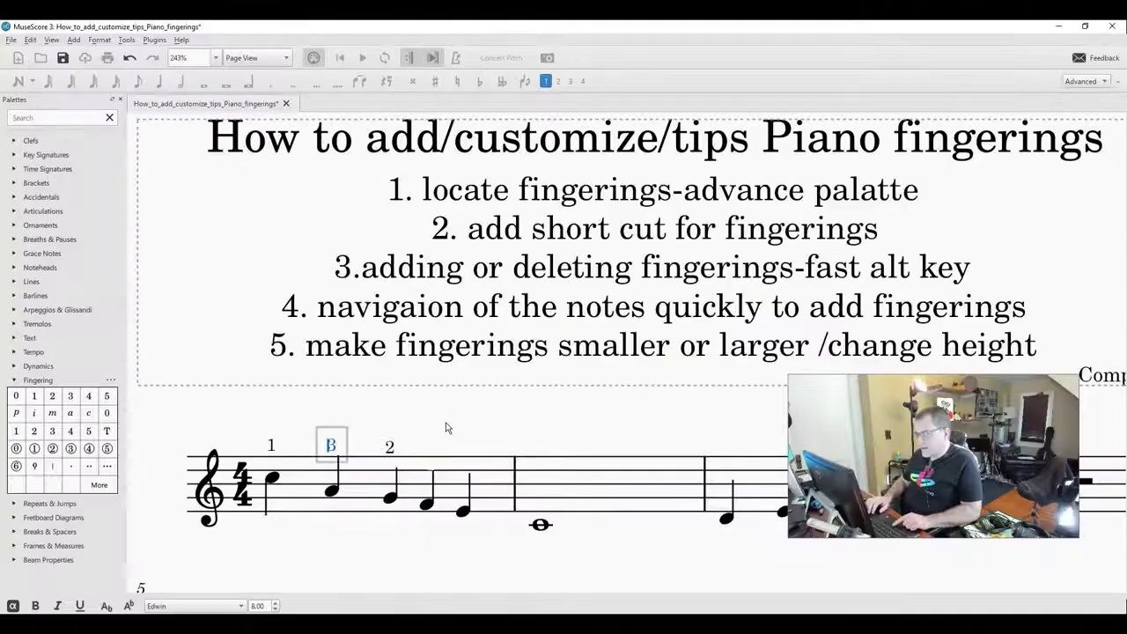
Step: Step forward through the notes and enter fingering (2) on the whole note
{"action": "key", "text": "space"}
{"action": "key", "text": "space"}
{"action": "key", "text": "space"}
{"action": "key", "text": "space"}
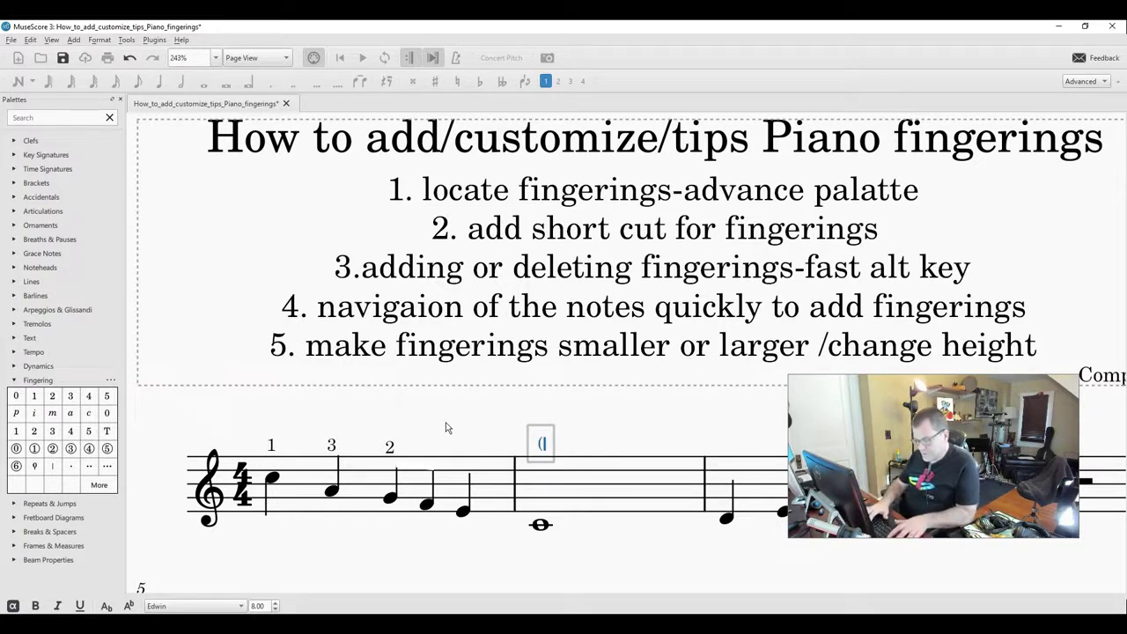
{"action": "type", "text": "(2)"}
{"action": "key", "text": "Escape"}
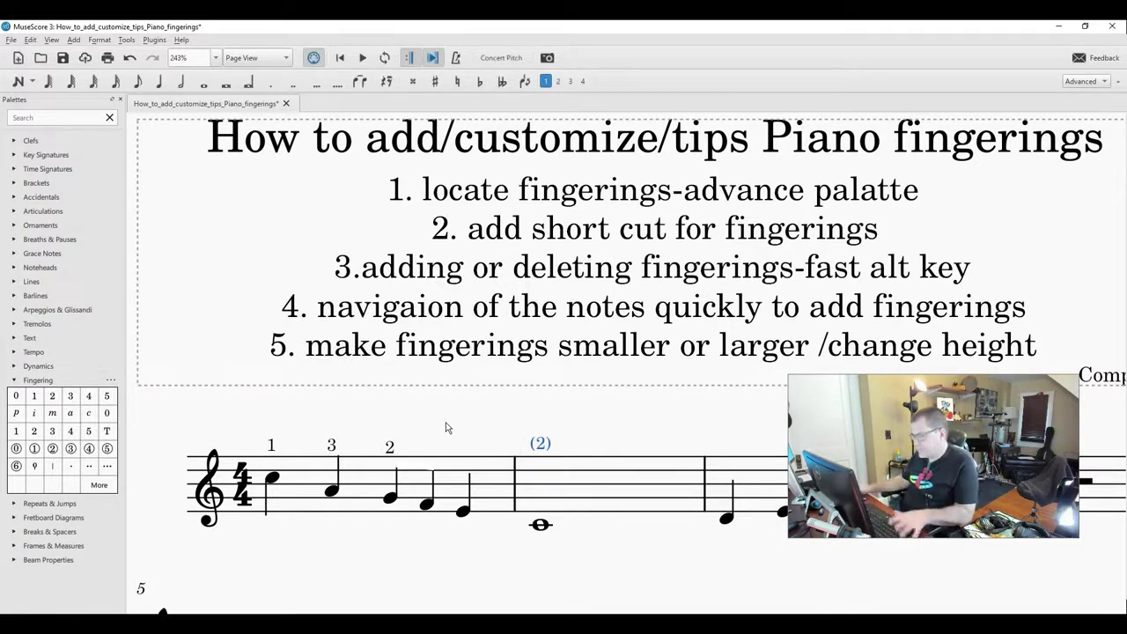
Step: Delete the whole note's (2) fingering and add a circled 2 from the palette
{"action": "left_click", "coordinate": [539, 444]}
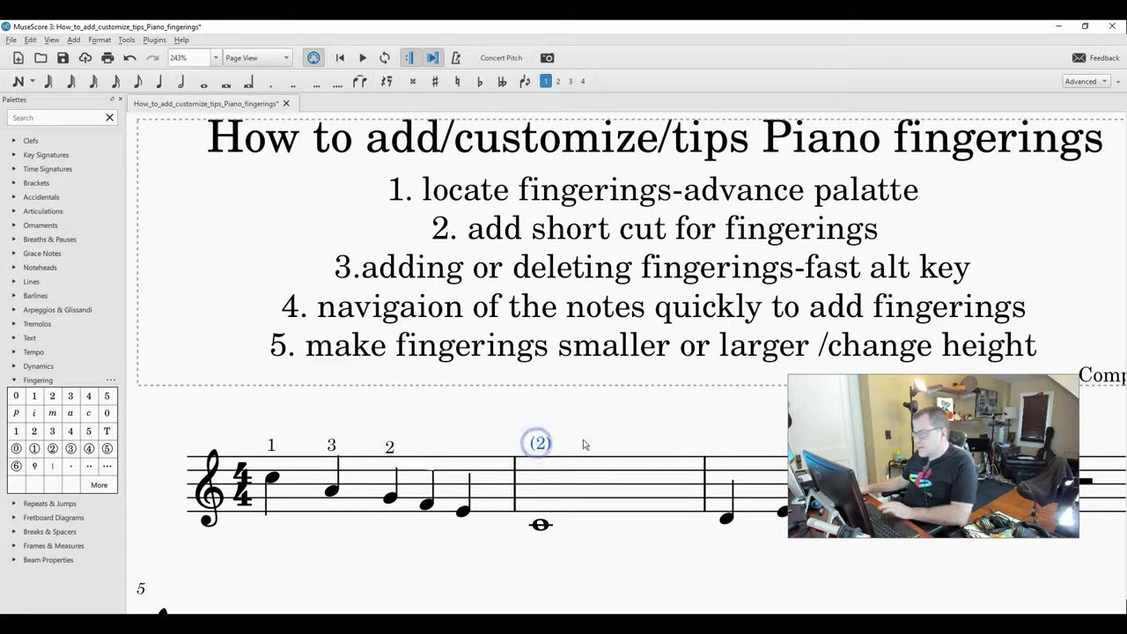
{"action": "key", "text": "Delete"}
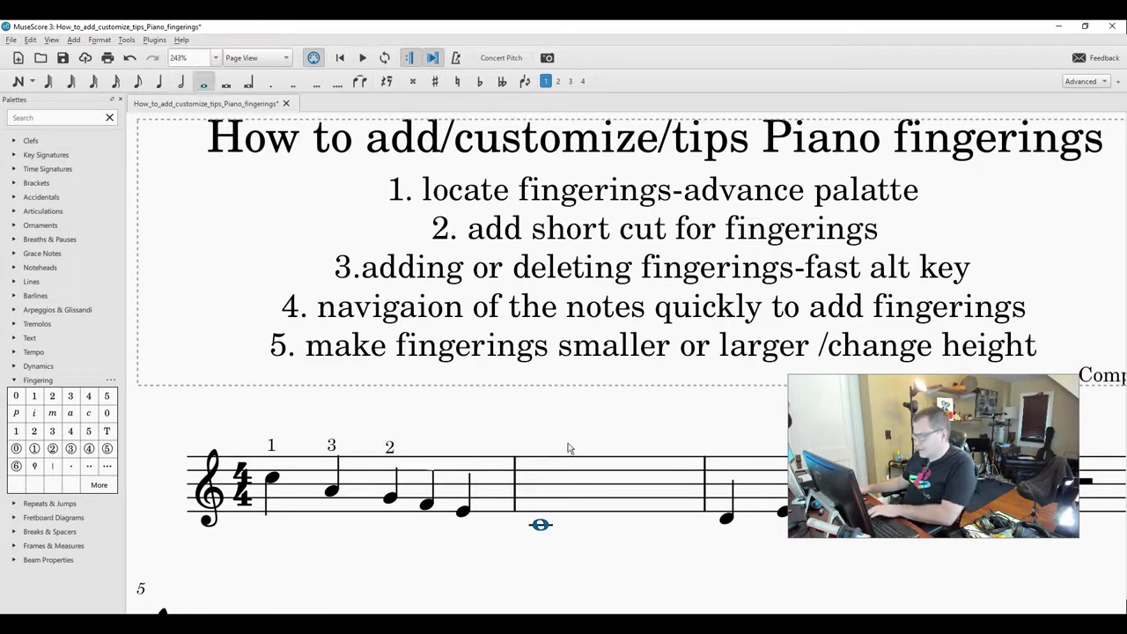
{"action": "left_click", "coordinate": [53, 449]}
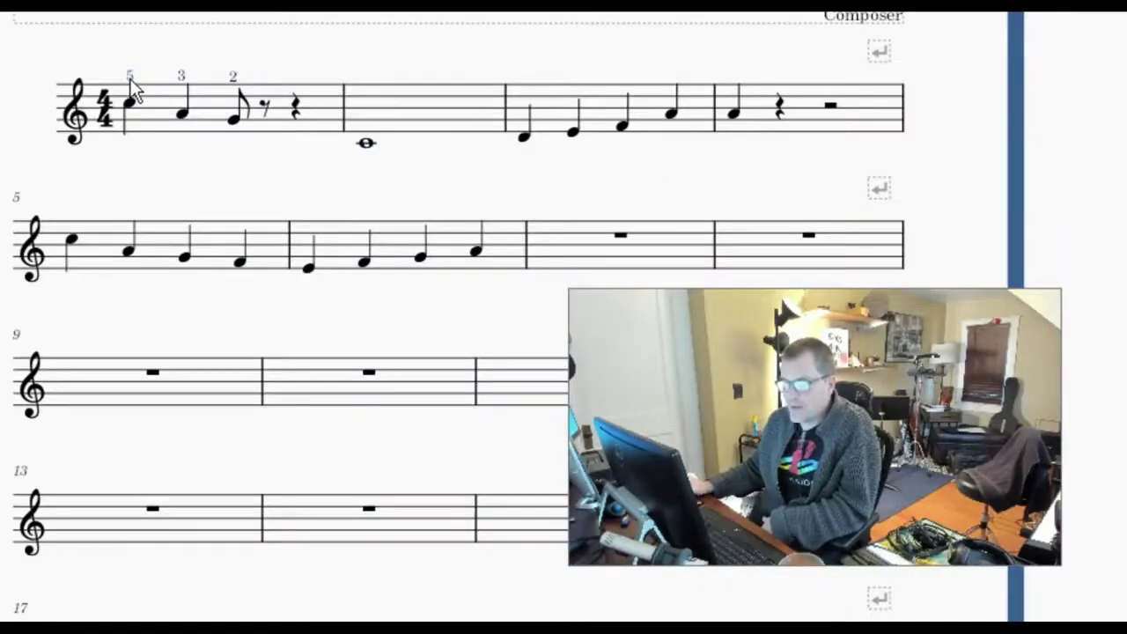
Step: Select all similar fingerings from fingering 5's menu and show the Inspector
{"action": "right_click", "coordinate": [130, 79]}
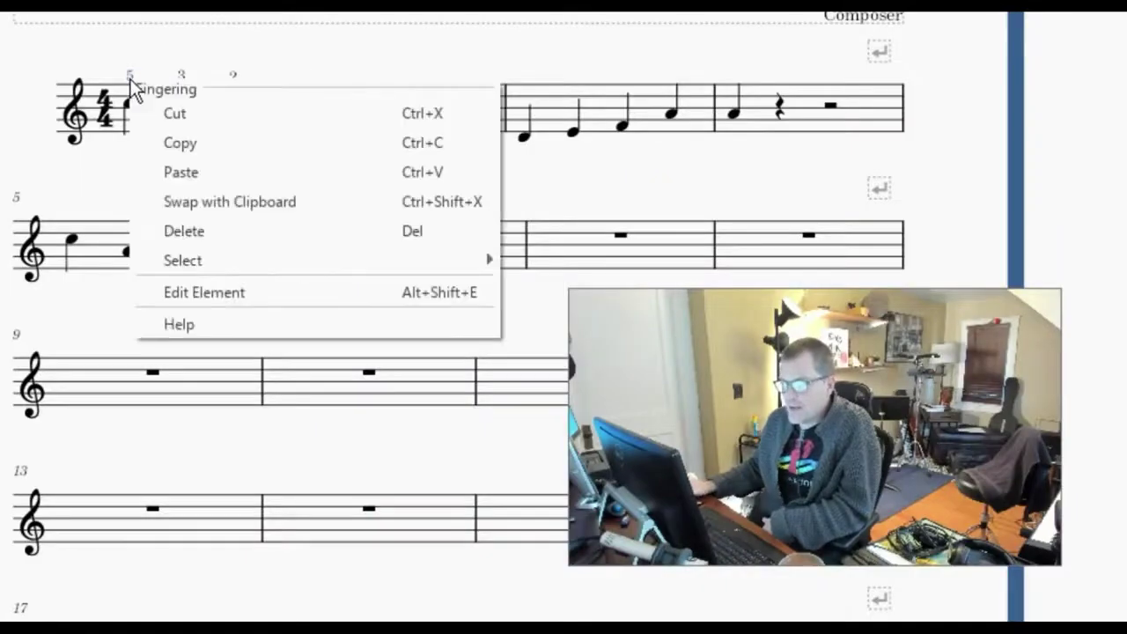
{"action": "left_click", "coordinate": [131, 79]}
{"action": "left_click", "coordinate": [130, 79]}
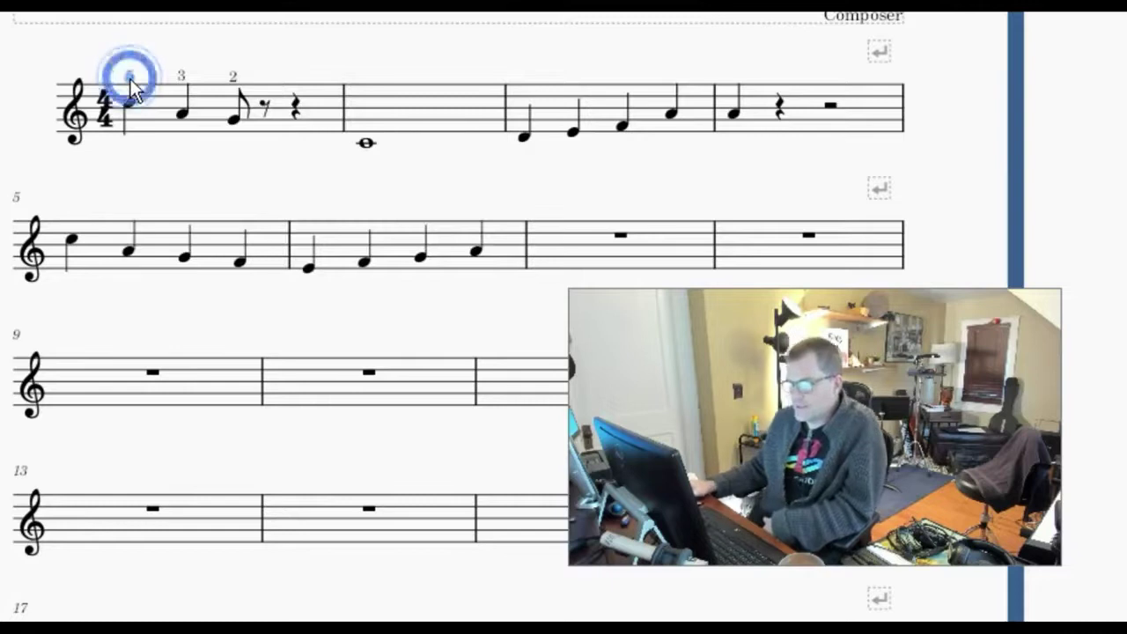
{"action": "right_click", "coordinate": [130, 78]}
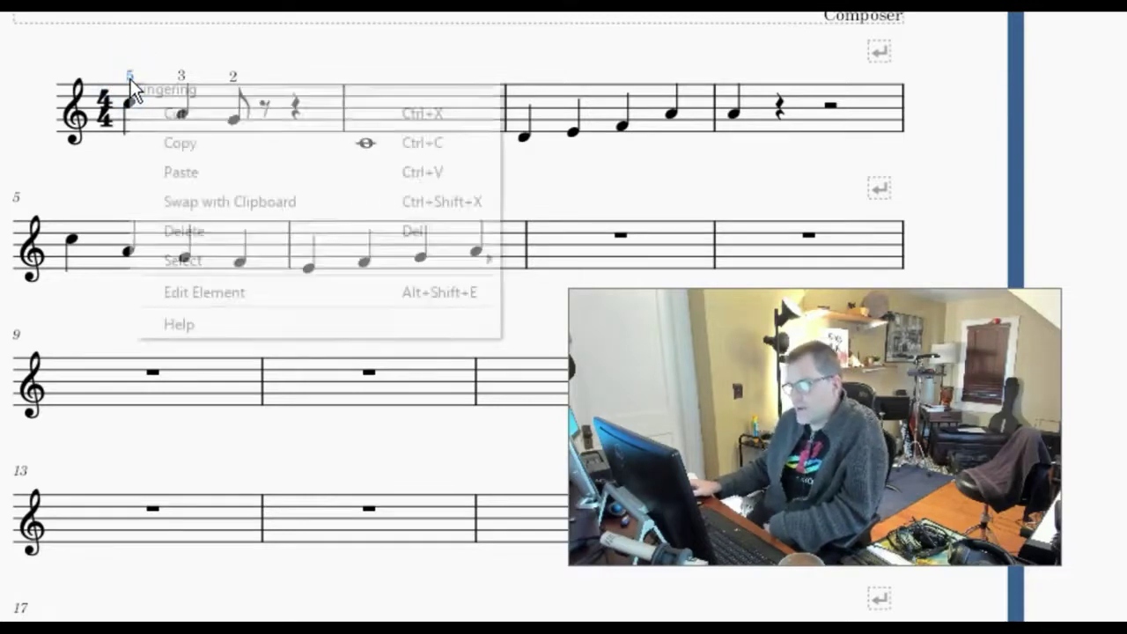
{"action": "mouse_move", "coordinate": [275, 265]}
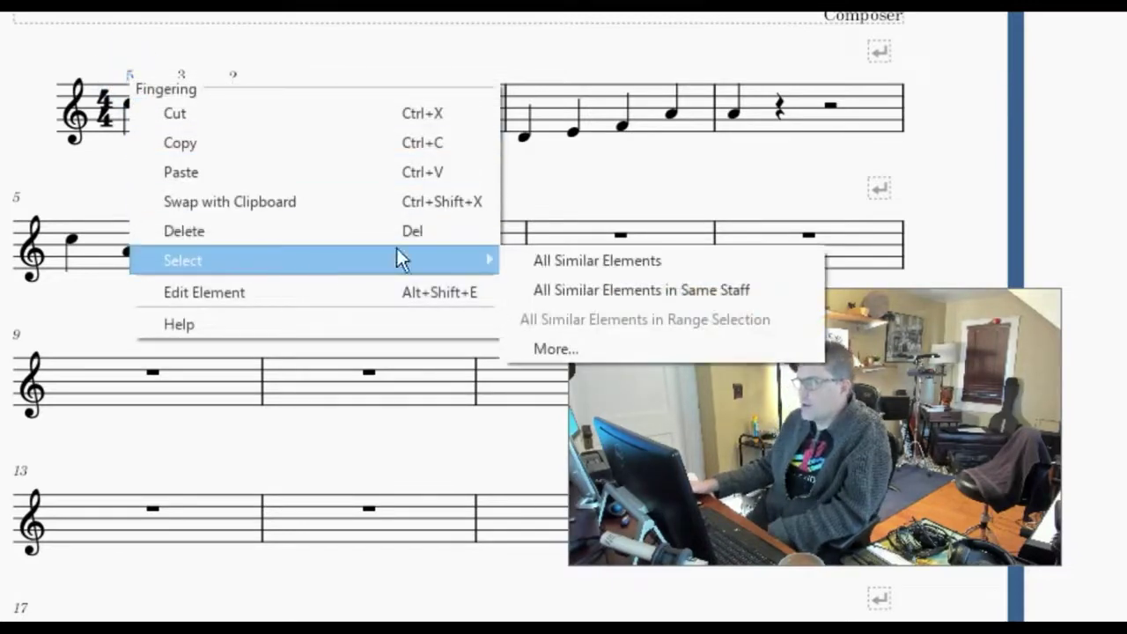
{"action": "left_click", "coordinate": [587, 265]}
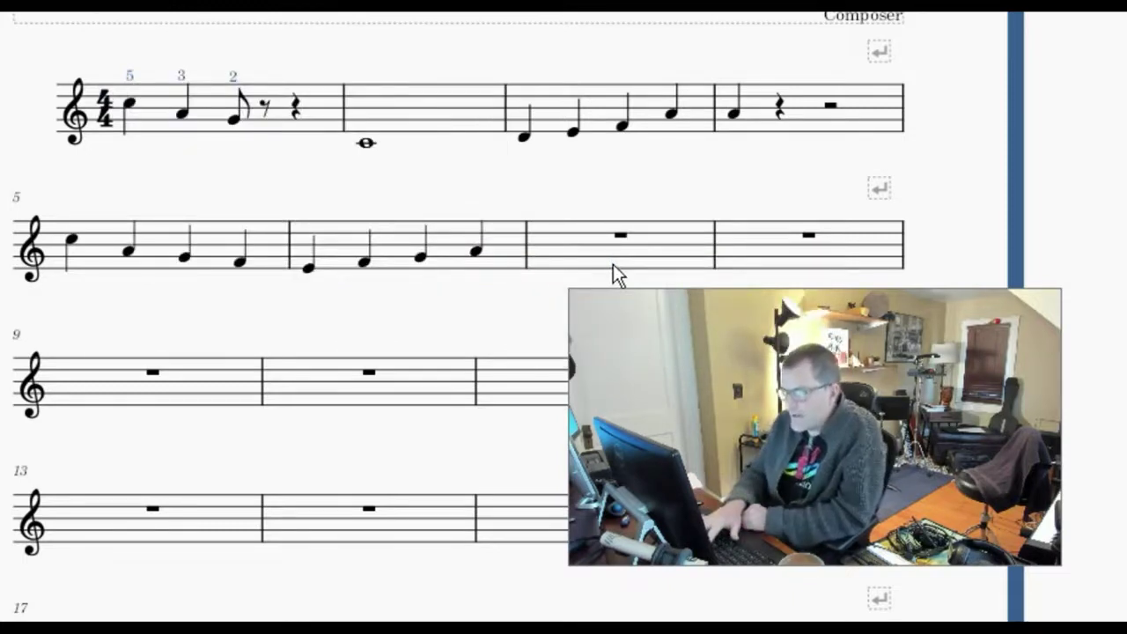
{"action": "key", "text": "F8"}
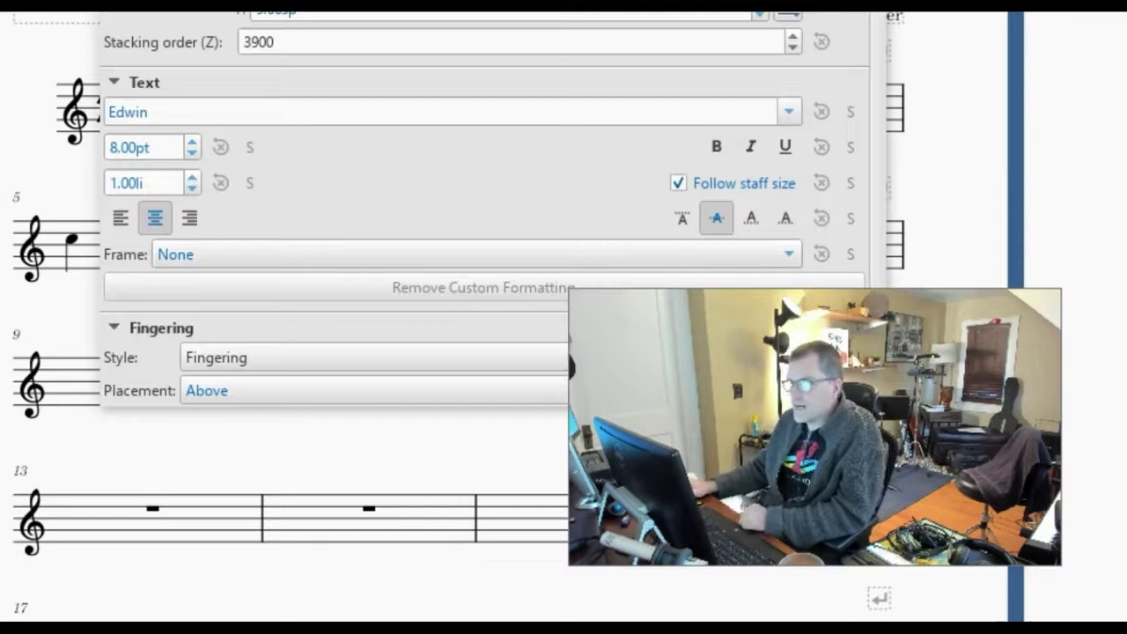
Step: Raise the fingerings' text size from 8 pt toward 15 pt in the Inspector
{"action": "left_click_drag", "start_coordinate": [484, 13], "coordinate": [800, 0]}
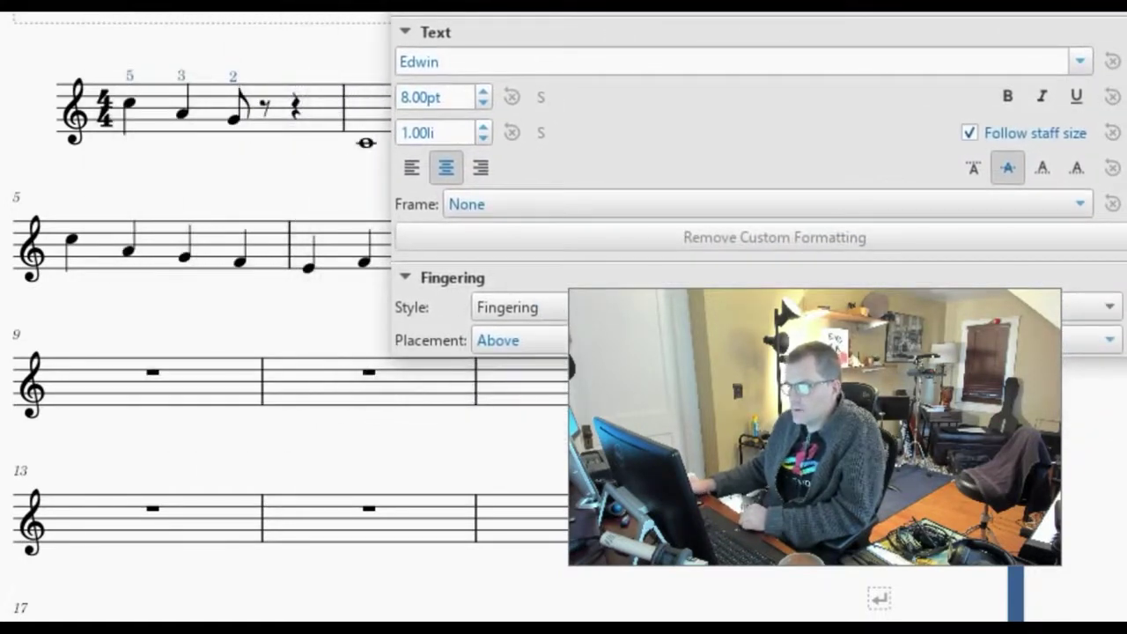
{"action": "left_click", "coordinate": [482, 91]}
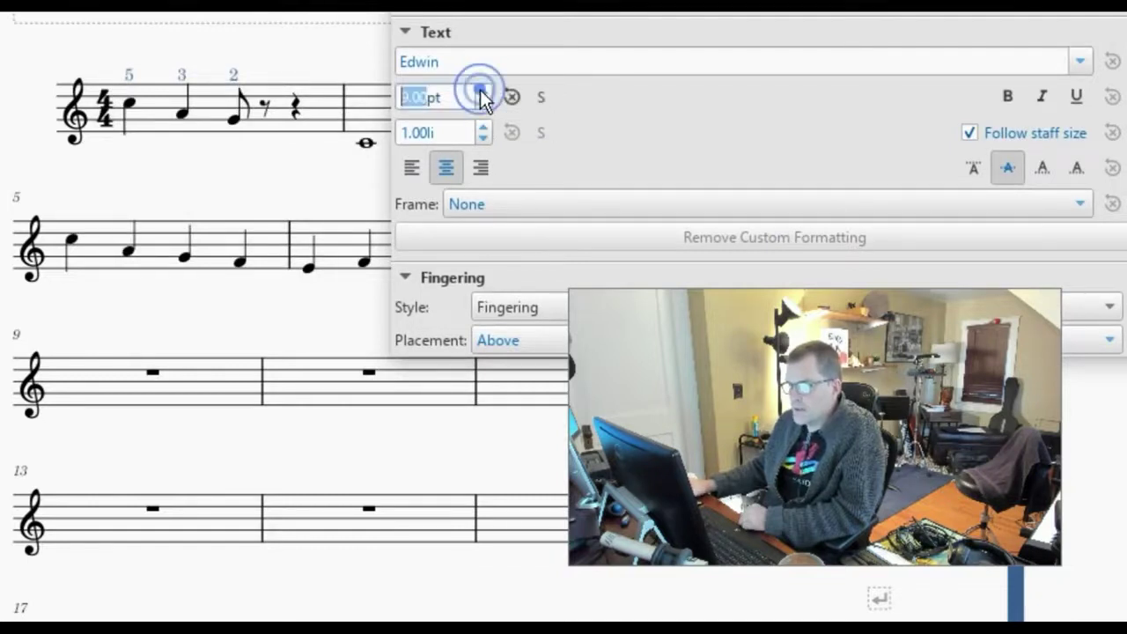
{"action": "left_click", "coordinate": [483, 92]}
{"action": "left_click", "coordinate": [482, 91]}
{"action": "left_click", "coordinate": [482, 92]}
{"action": "left_click", "coordinate": [483, 92]}
{"action": "left_click", "coordinate": [482, 91]}
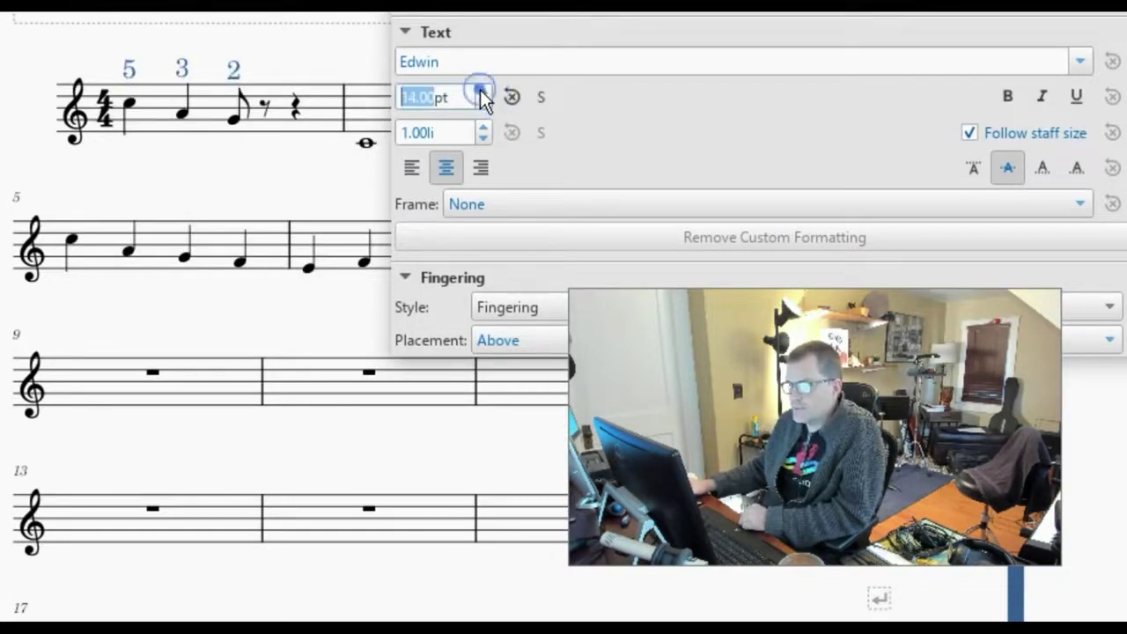
{"action": "left_click", "coordinate": [482, 91]}
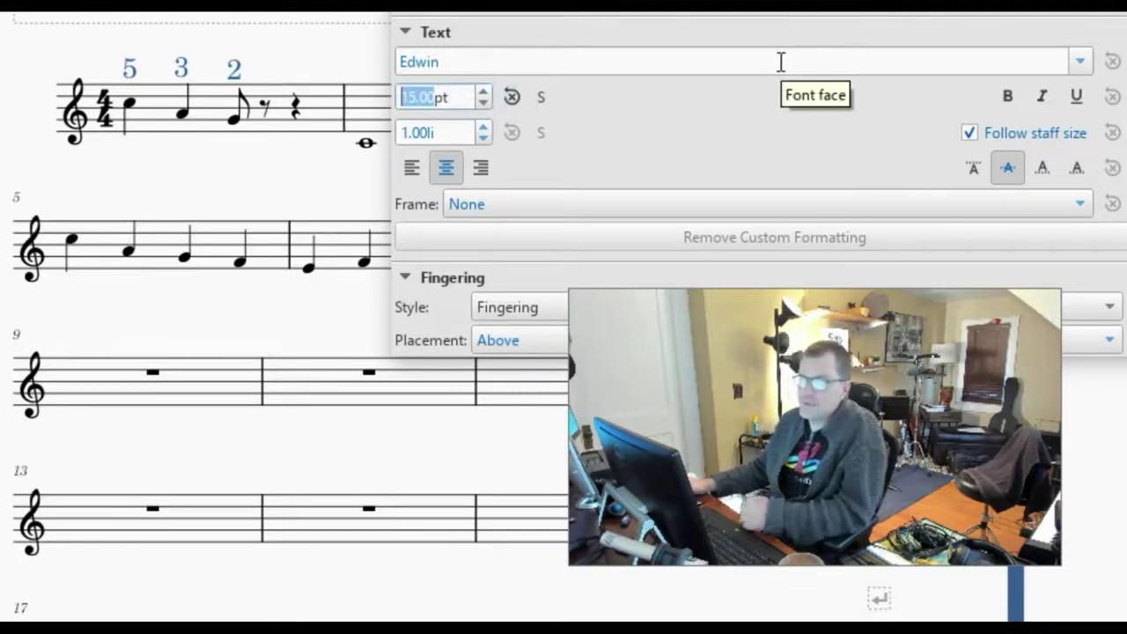
Step: Switch the fingering font to Consolas, then reopen the font list
{"action": "left_click", "coordinate": [1079, 61]}
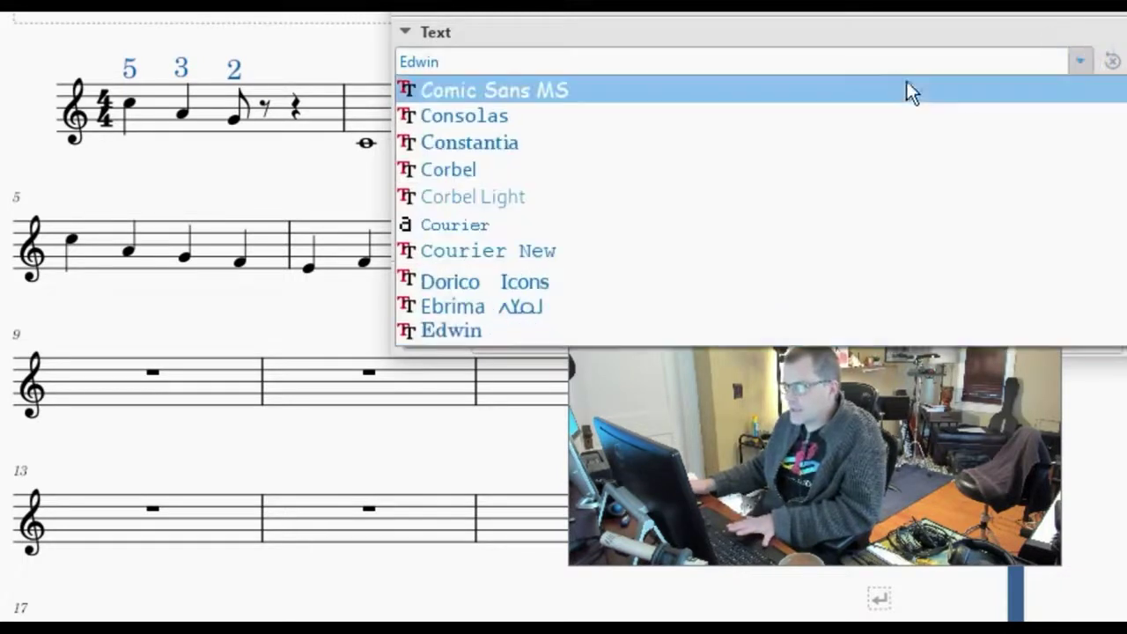
{"action": "left_click", "coordinate": [850, 116]}
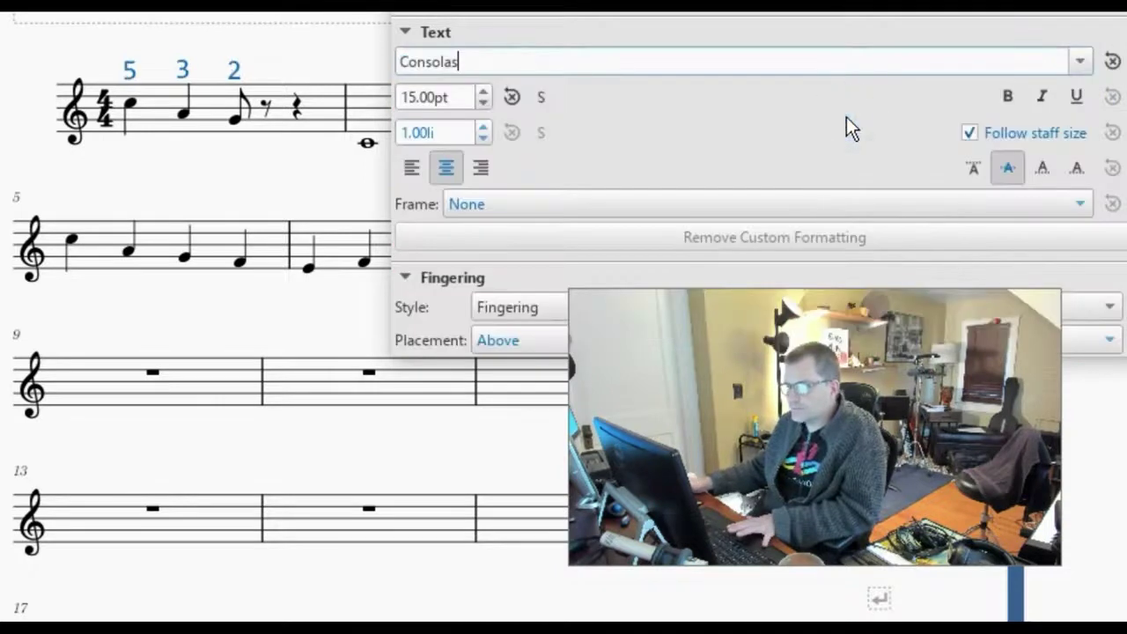
{"action": "left_click", "coordinate": [1079, 62]}
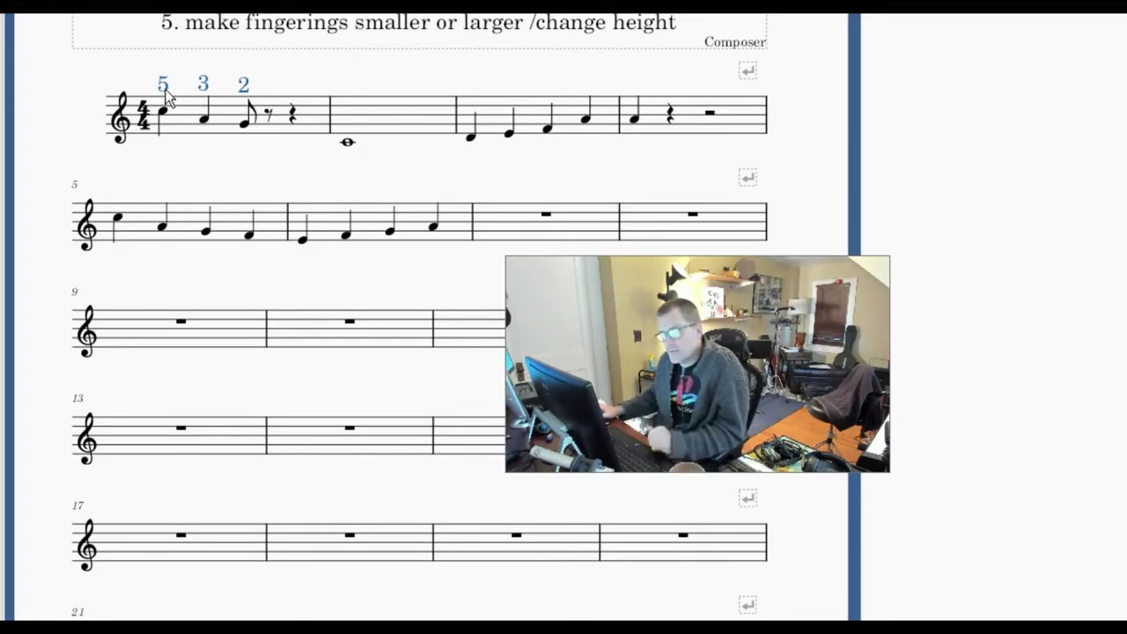
Step: Drag the fingerings up and left above their notes
{"action": "left_click", "coordinate": [166, 92]}
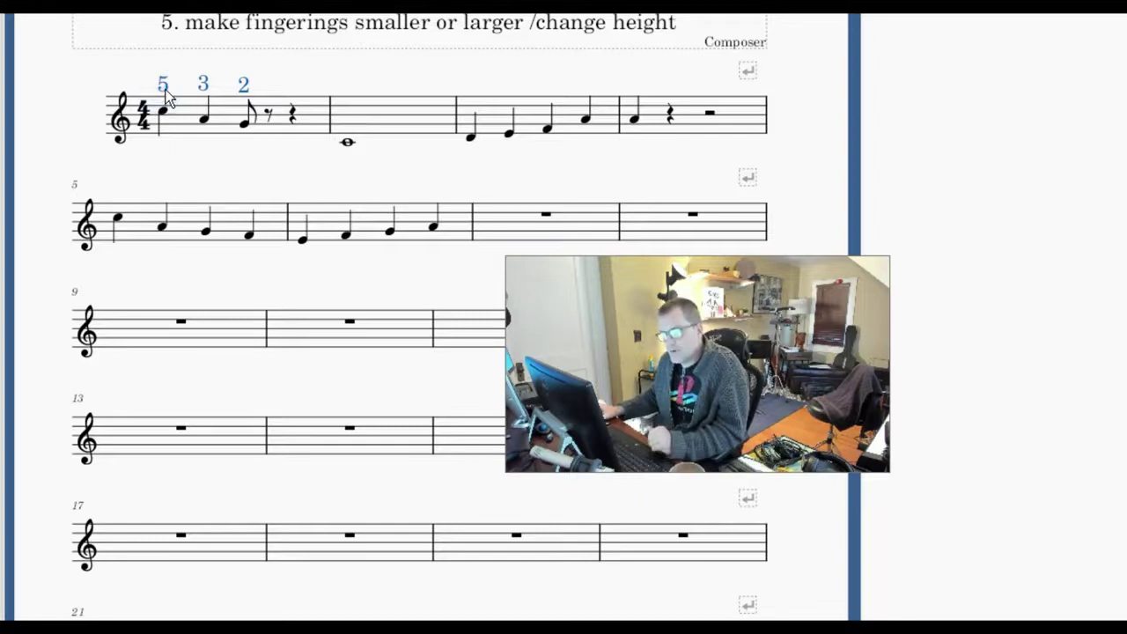
{"action": "mouse_move", "coordinate": [166, 92]}
{"action": "left_mouse_down"}
{"action": "mouse_move", "coordinate": [164, 81]}
{"action": "mouse_move", "coordinate": [138, 89]}
{"action": "mouse_move", "coordinate": [195, 88]}
{"action": "mouse_move", "coordinate": [163, 97]}
{"action": "left_mouse_up"}
{"action": "left_click", "coordinate": [146, 70]}
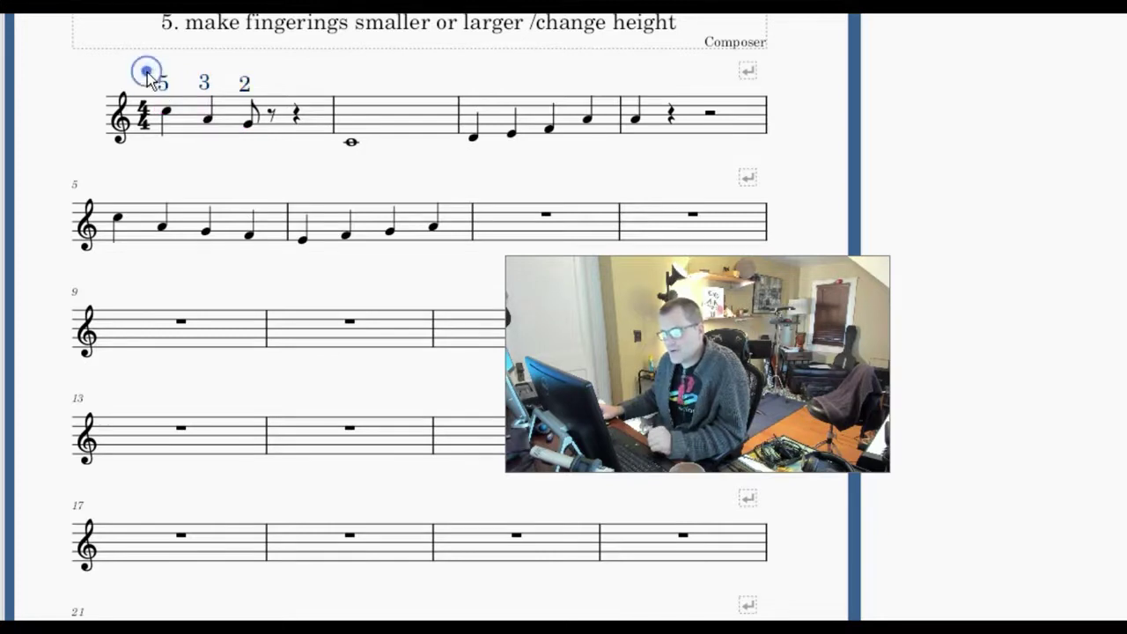
Step: Select all similar fingerings again and show their properties in the Inspector
{"action": "right_click", "coordinate": [161, 93]}
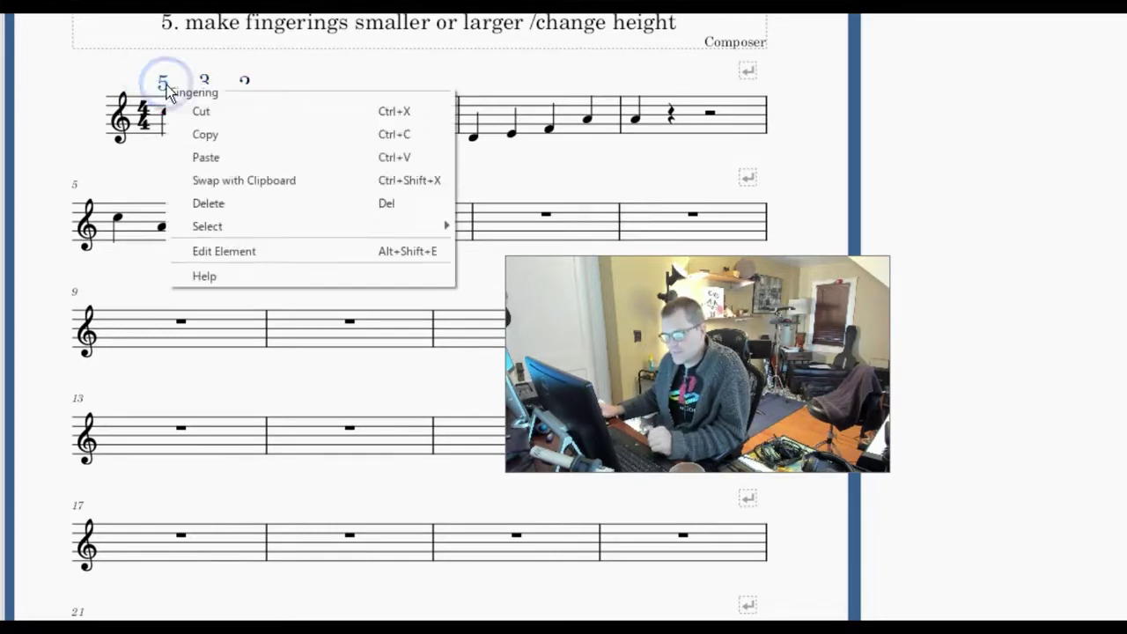
{"action": "left_click", "coordinate": [501, 226]}
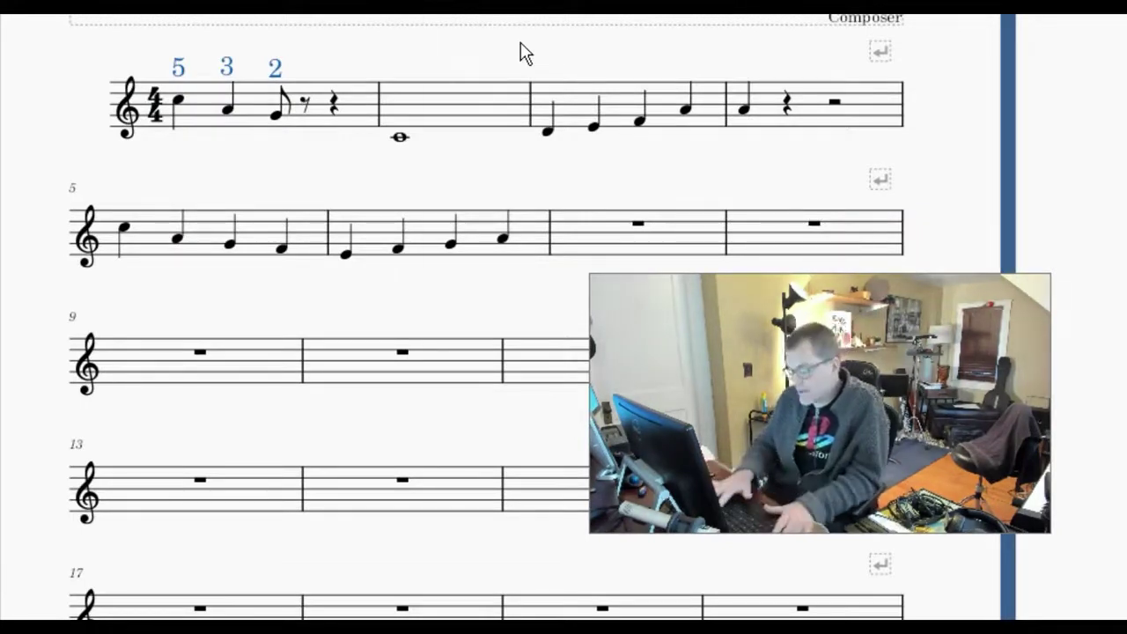
{"action": "key", "text": "F8"}
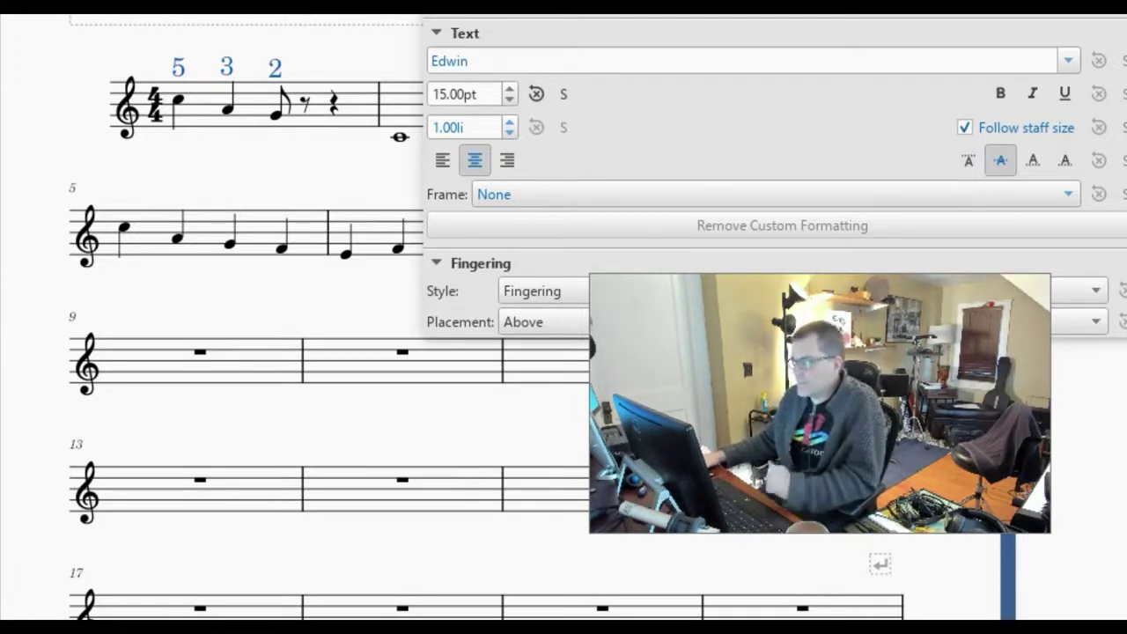
Step: Lower fingering 5's Offset Y to -1.50sp so it sits just above its note
{"action": "left_click", "coordinate": [935, 110]}
{"action": "left_click", "coordinate": [935, 110]}
{"action": "left_click", "coordinate": [935, 110]}
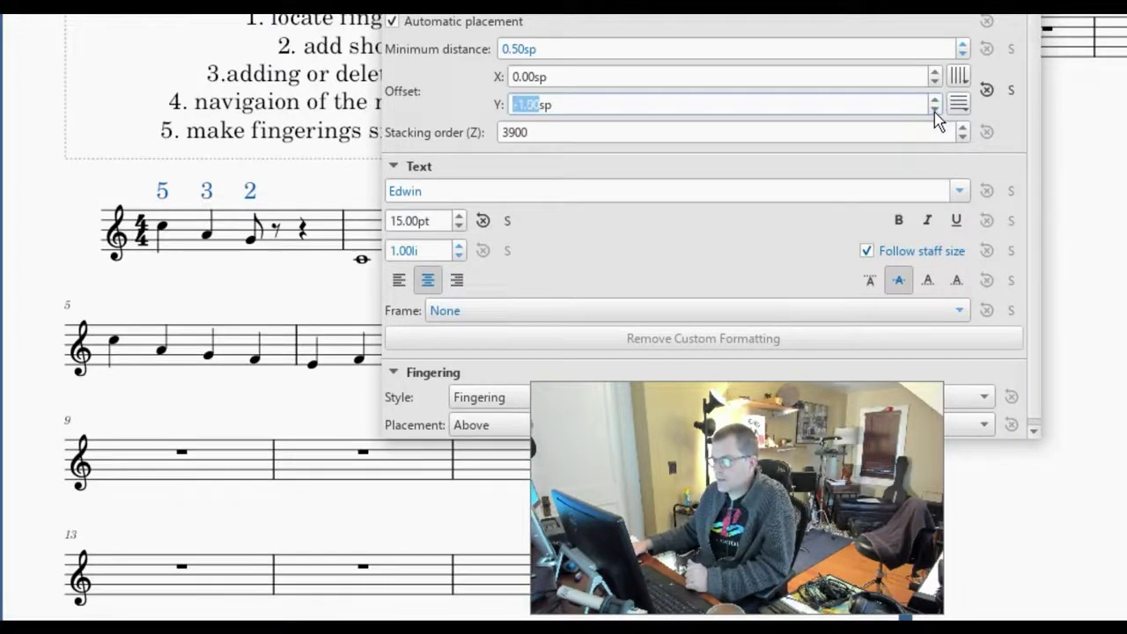
{"action": "left_click", "coordinate": [934, 110]}
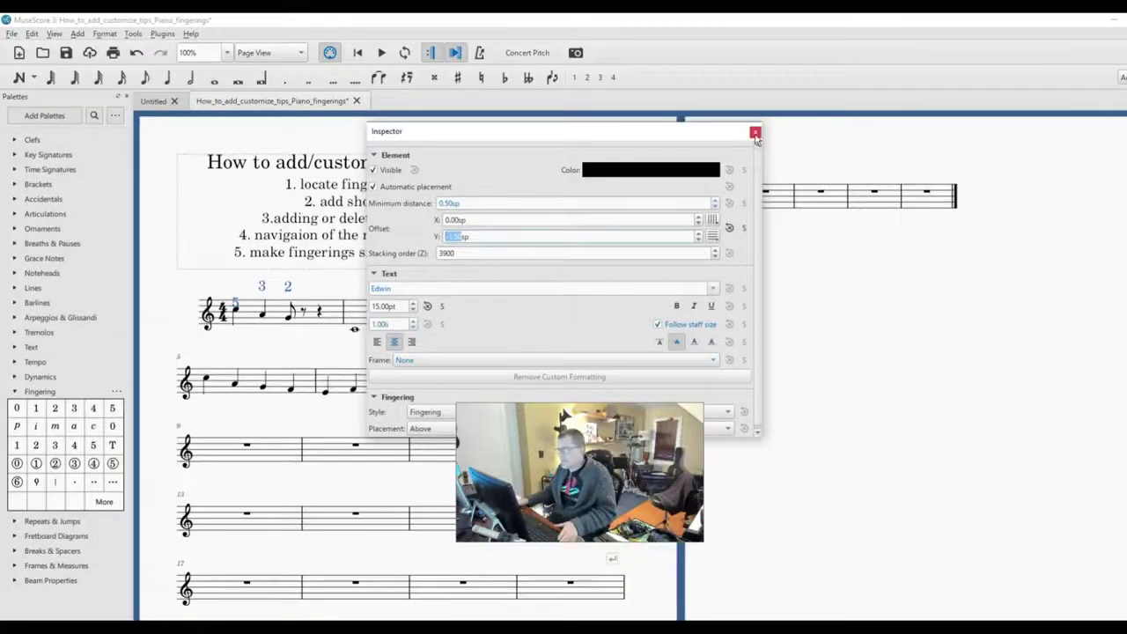
Step: Raise the Fingering text style's default 8.00pt size in Format > Style and confirm with OK
{"action": "left_click", "coordinate": [755, 133]}
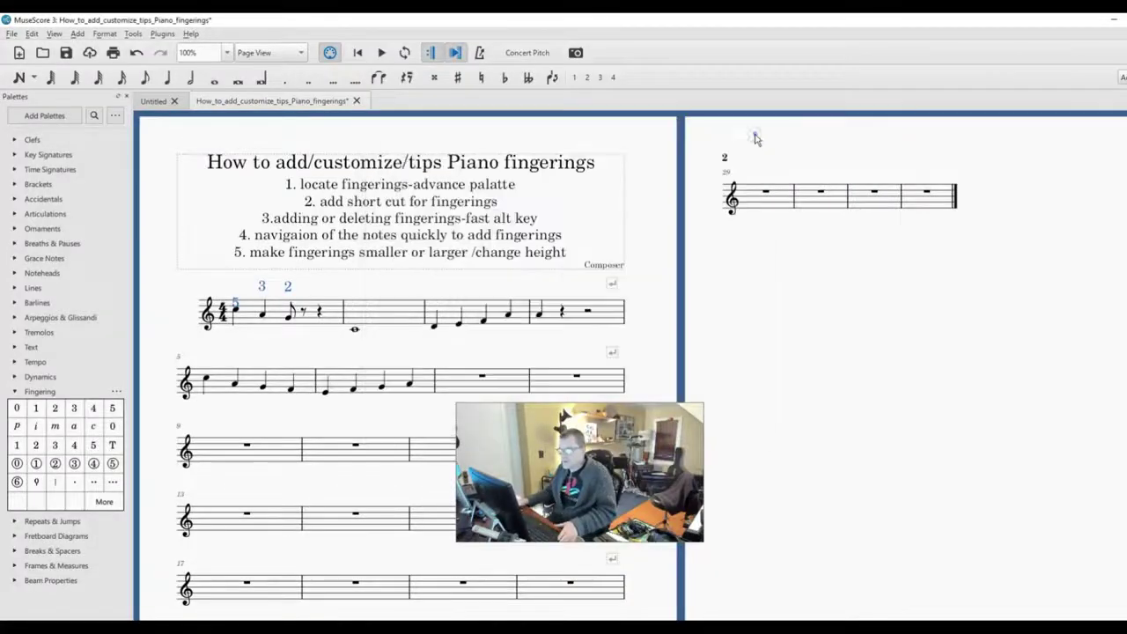
{"action": "left_click", "coordinate": [102, 35]}
{"action": "left_click", "coordinate": [104, 49]}
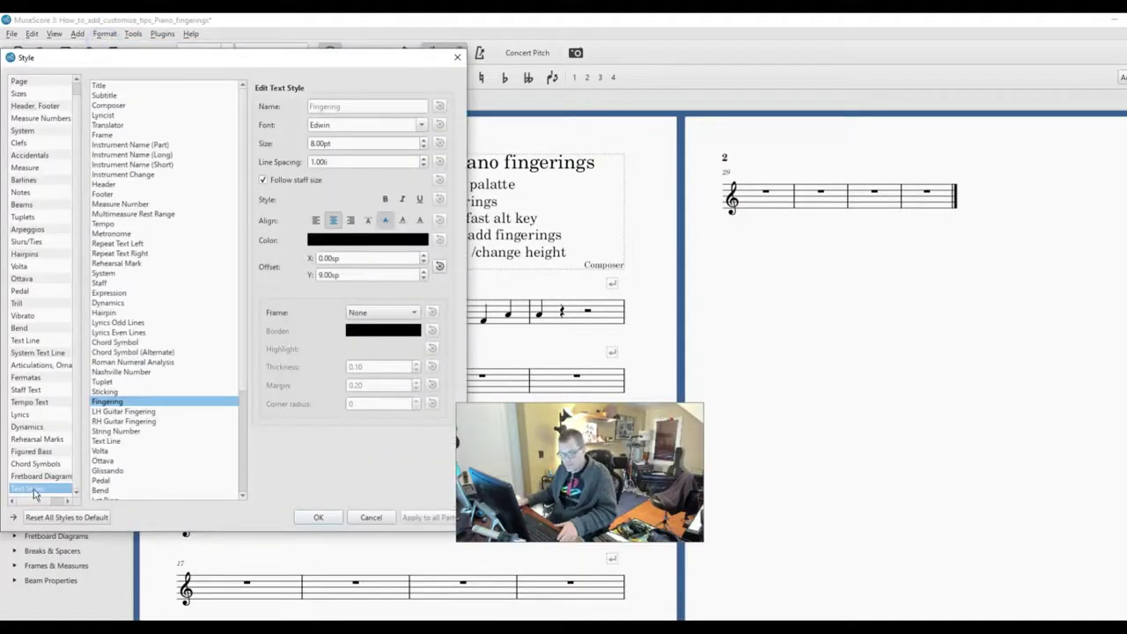
{"action": "left_click", "coordinate": [143, 404]}
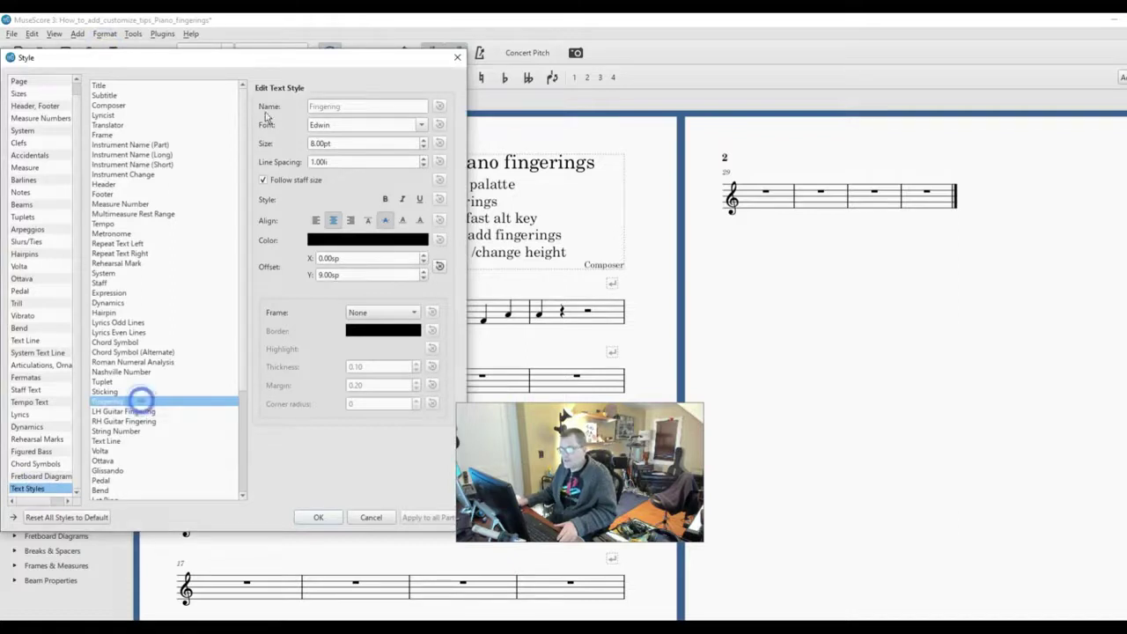
{"action": "left_click_drag", "start_coordinate": [268, 59], "coordinate": [776, 29]}
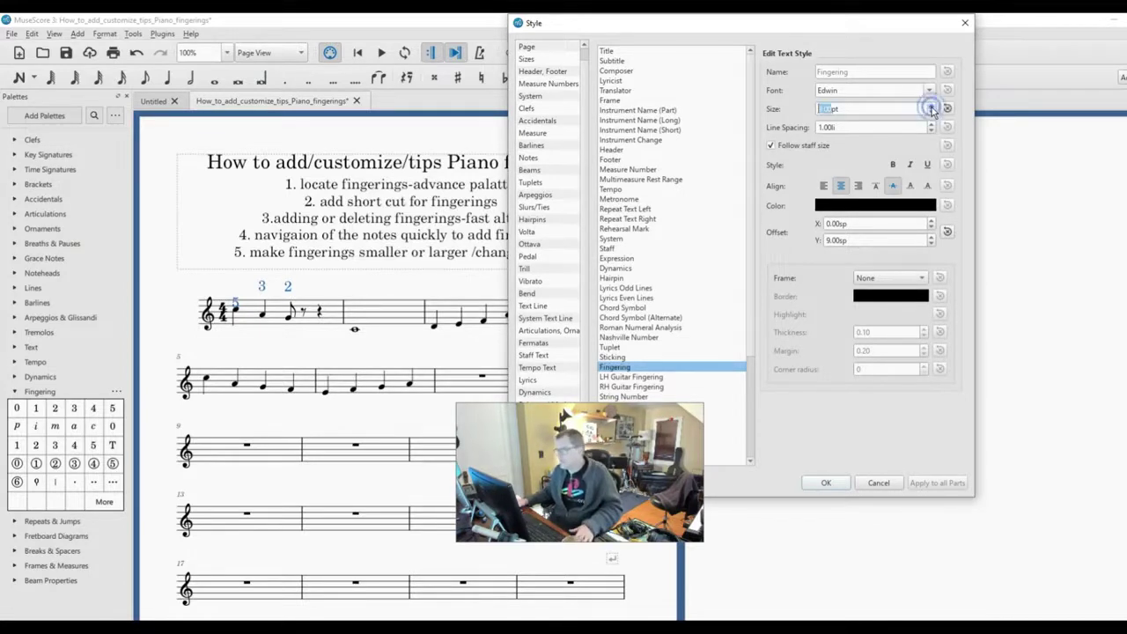
{"action": "left_click", "coordinate": [931, 107]}
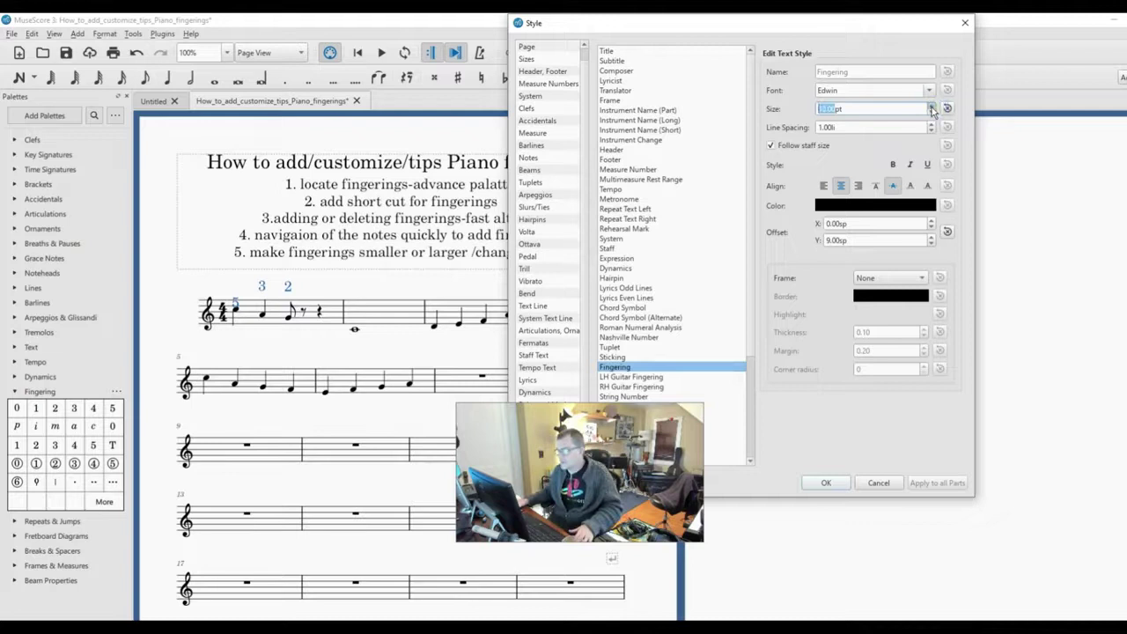
{"action": "left_click", "coordinate": [826, 484]}
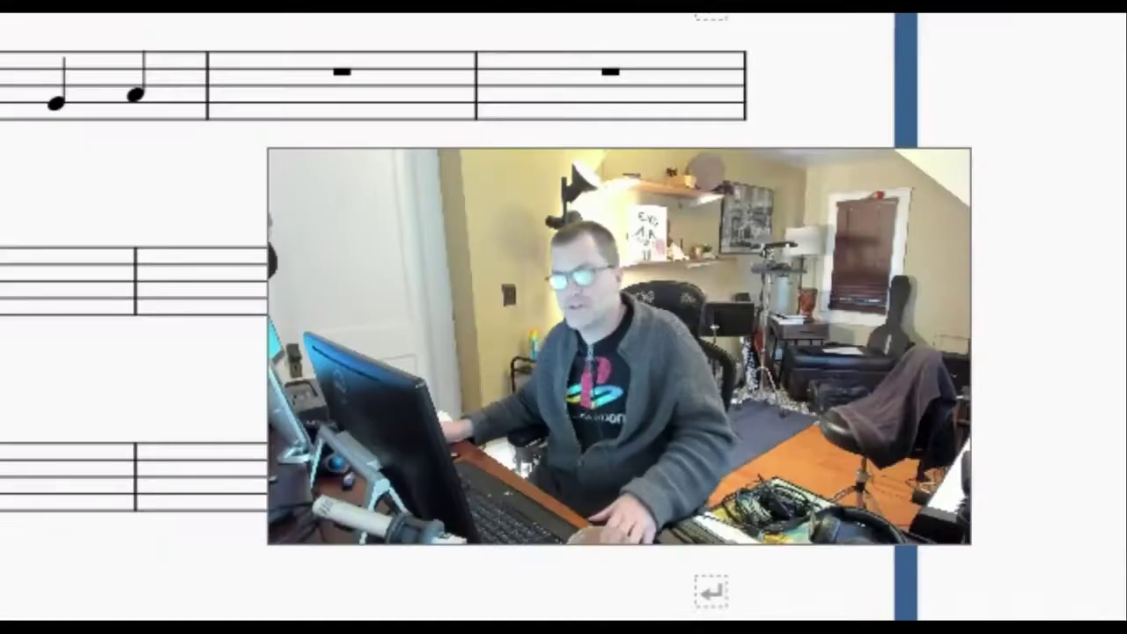